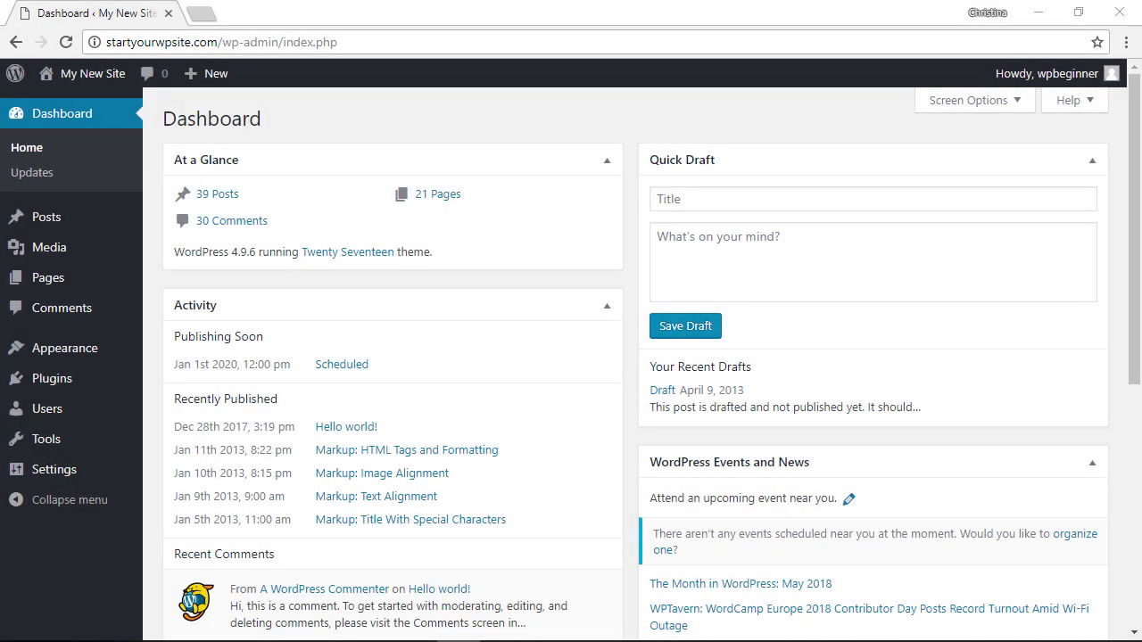
- Add an Image widget titled 'About' to the top of the Blog Sidebar and start choosing its picture
{"action": "mouse_move", "coordinate": [54, 350]}
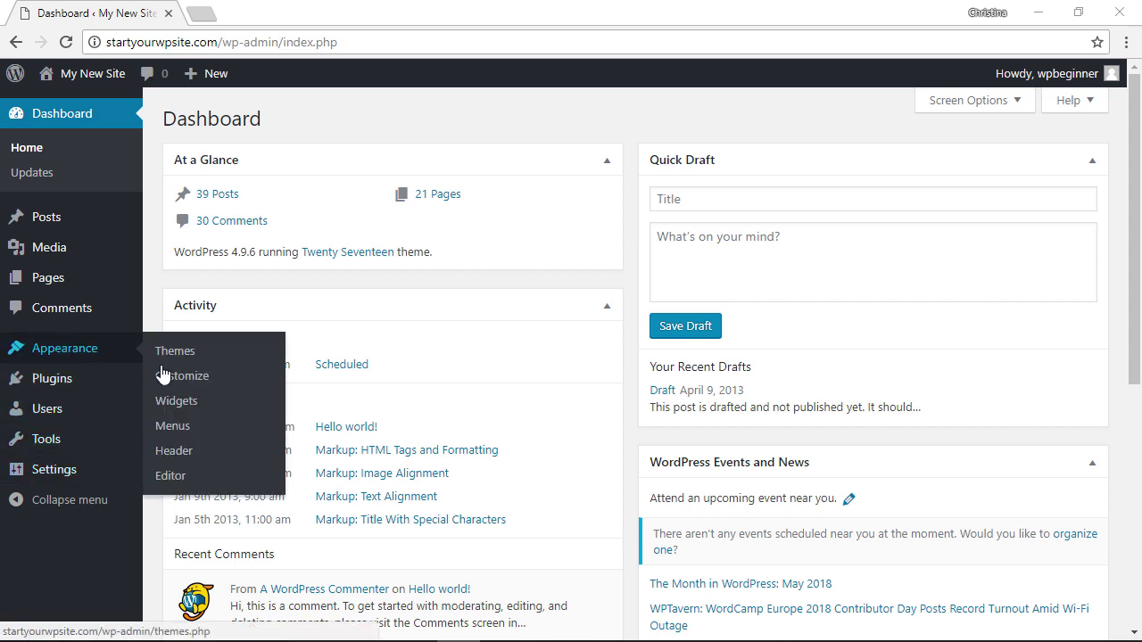
{"action": "left_click", "coordinate": [175, 403]}
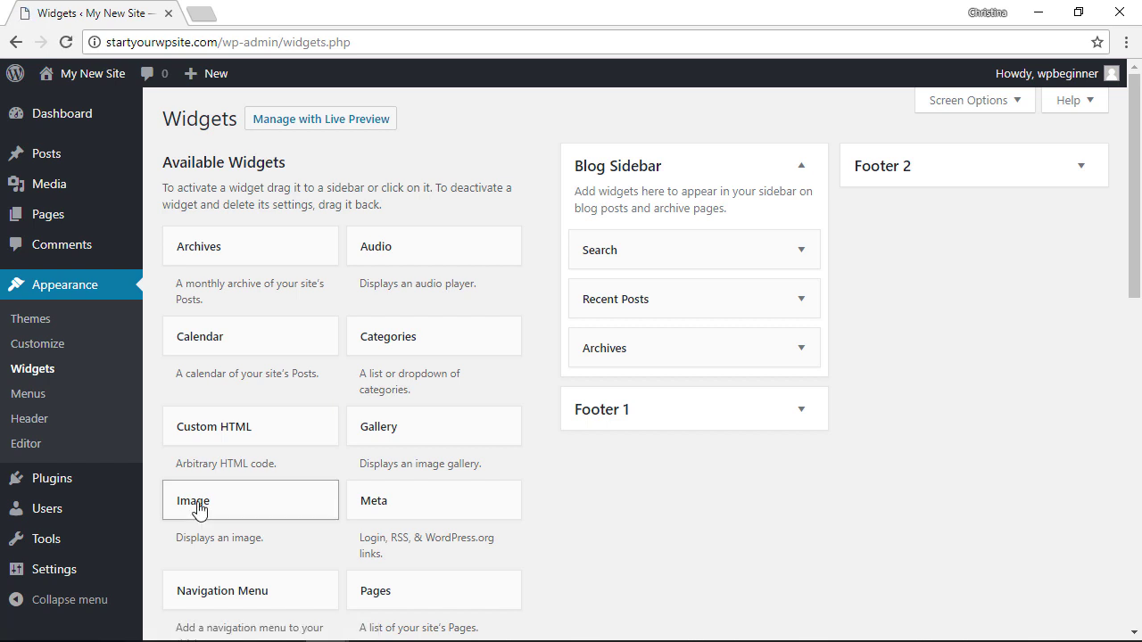
{"action": "left_click_drag", "start_coordinate": [198, 509], "coordinate": [615, 250]}
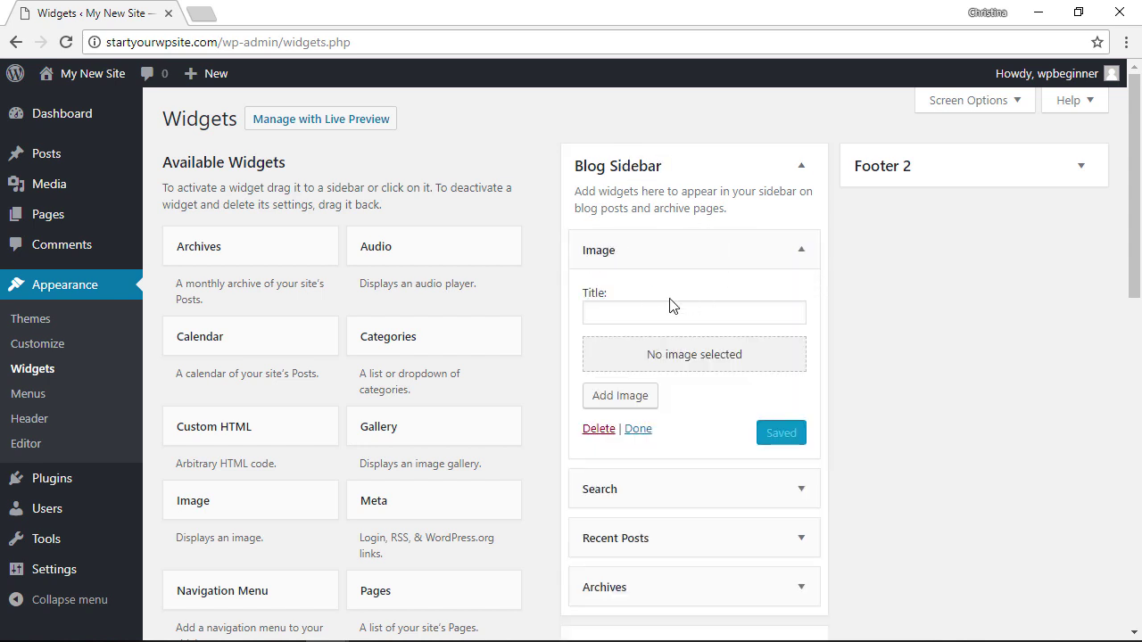
{"action": "left_click", "coordinate": [624, 314]}
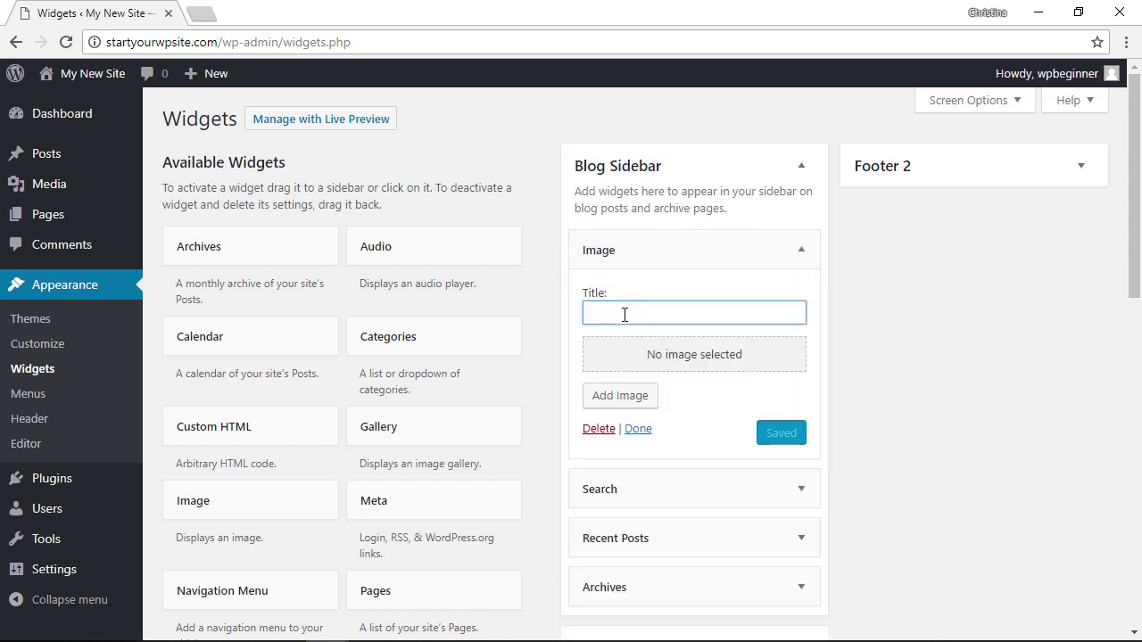
{"action": "type", "text": "About"}
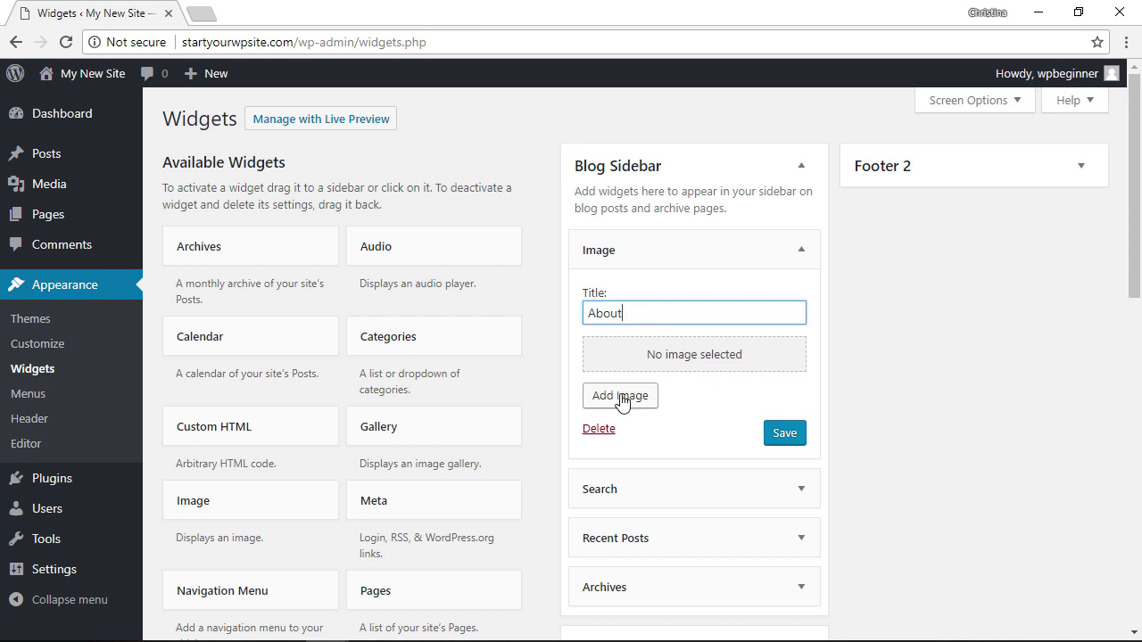
{"action": "left_click", "coordinate": [622, 399]}
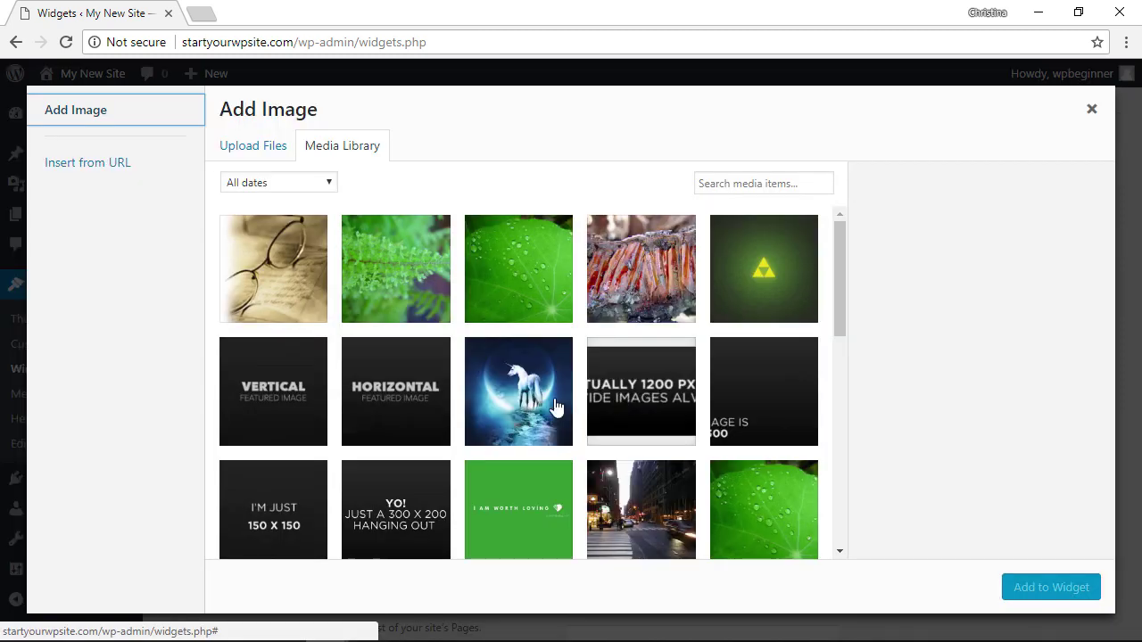
- Select unicorn-wallpaper.jpg from the Media Library for the About image widget
{"action": "left_click", "coordinate": [249, 151]}
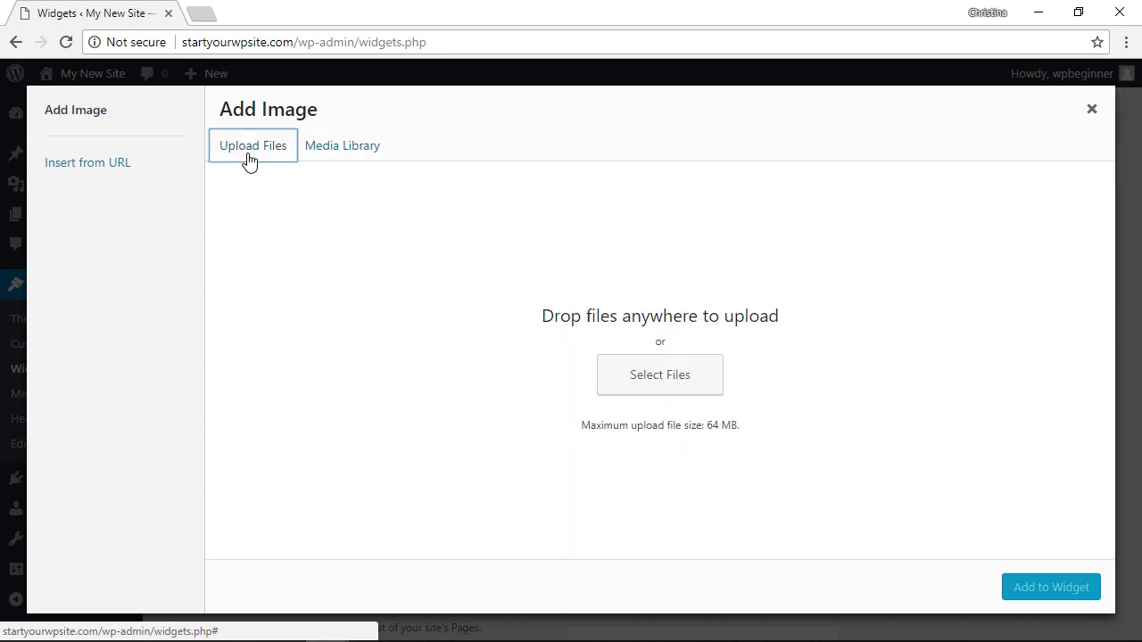
{"action": "left_click", "coordinate": [329, 151]}
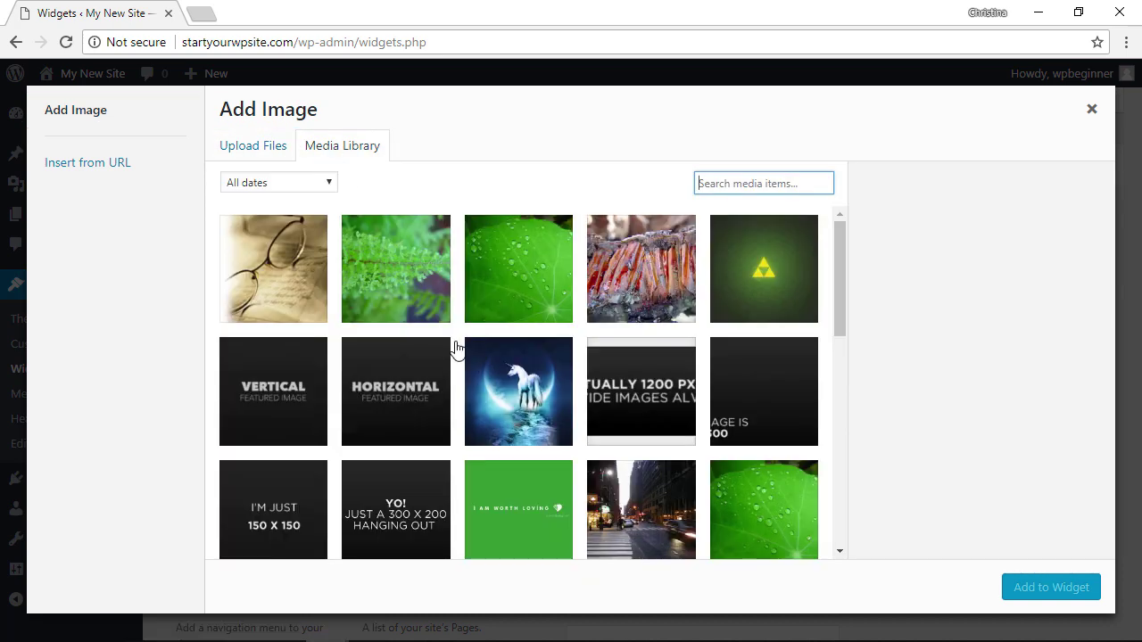
{"action": "scroll", "coordinate": [453, 344], "scroll_direction": "down", "scroll_amount": 4}
{"action": "scroll", "coordinate": [453, 344], "scroll_direction": "up", "scroll_amount": 3}
{"action": "left_click", "coordinate": [541, 345]}
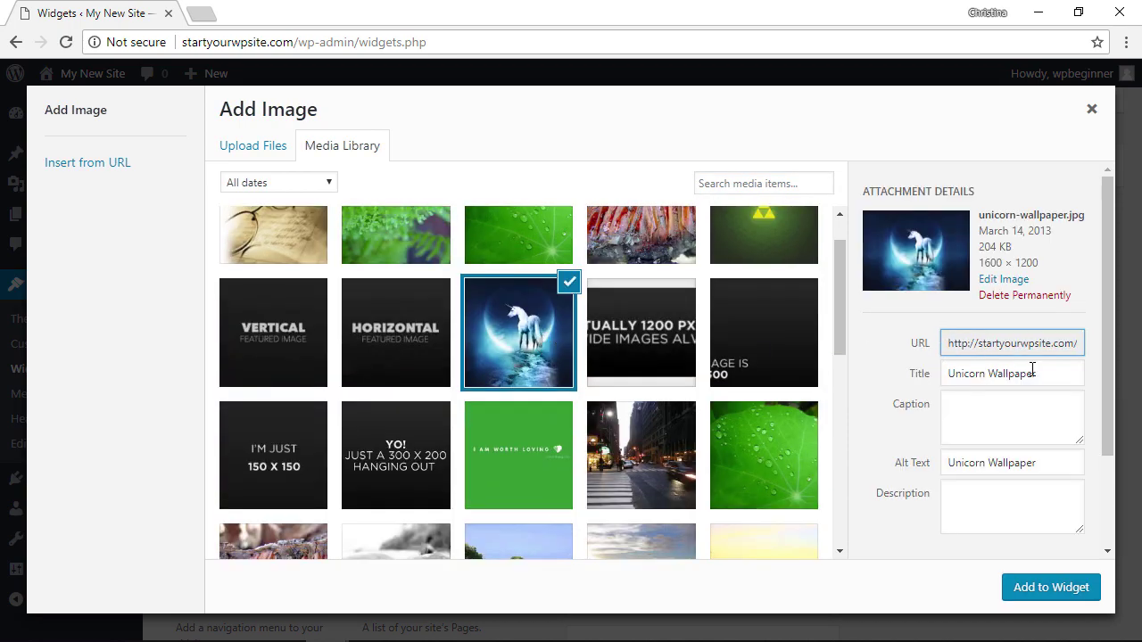
{"action": "scroll", "coordinate": [1016, 394], "scroll_direction": "down", "scroll_amount": 3}
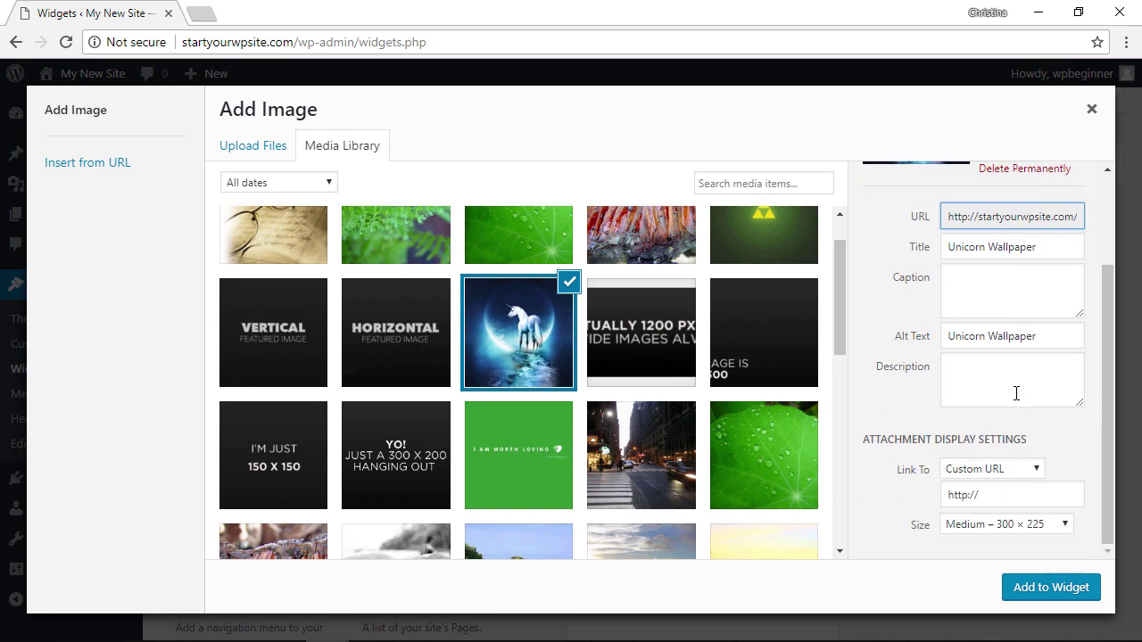
- Insert the unicorn image into the About Image widget and save the widget
{"action": "left_click", "coordinate": [1051, 589]}
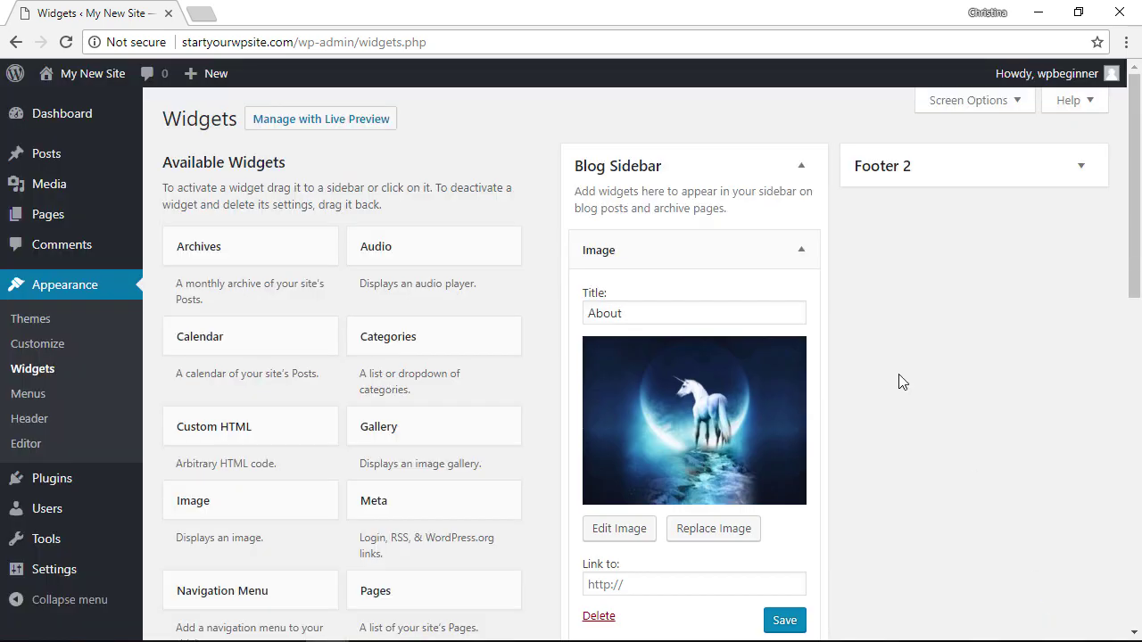
{"action": "scroll", "coordinate": [863, 348], "scroll_direction": "down", "scroll_amount": 3}
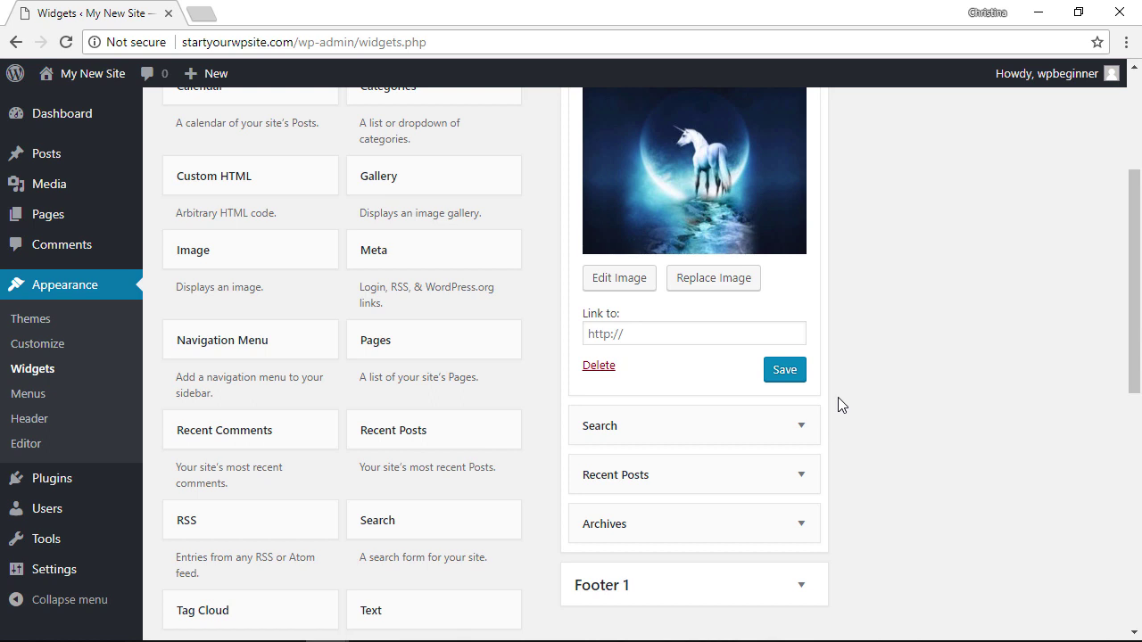
{"action": "left_click", "coordinate": [638, 336]}
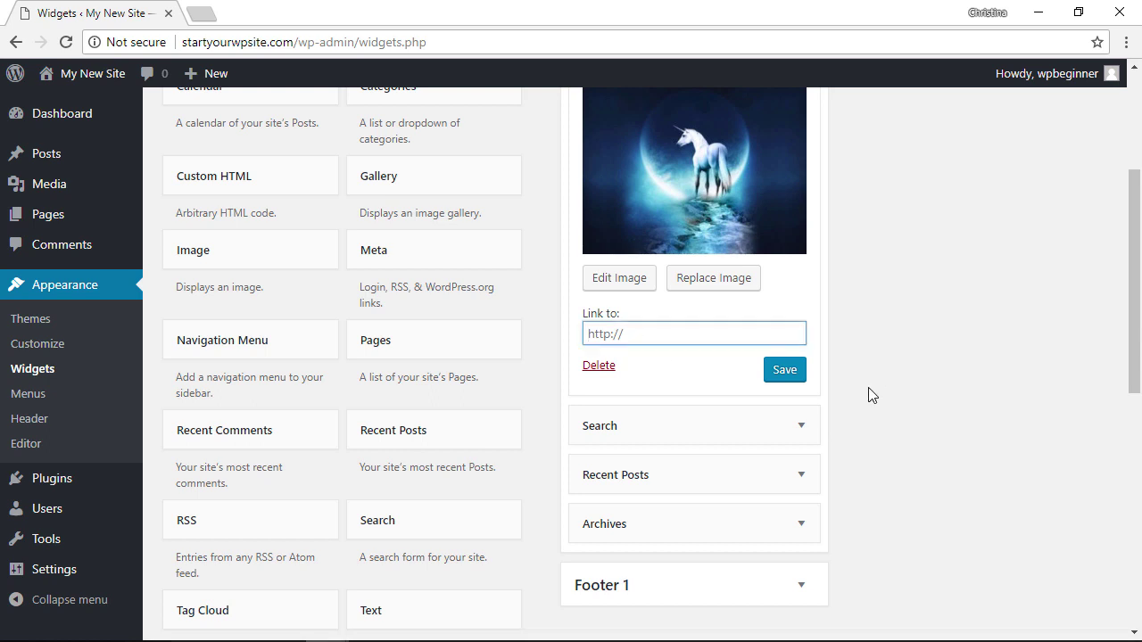
{"action": "left_click", "coordinate": [784, 372]}
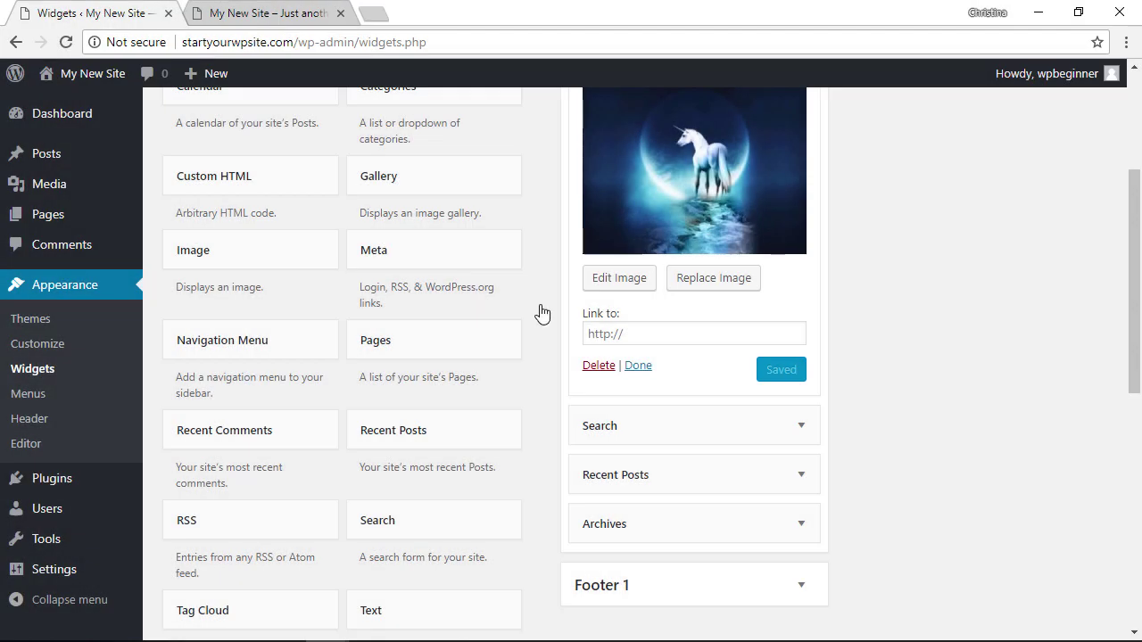
- Delete the About Image widget and add a Text widget to the Blog Sidebar, titled 'Abou'
{"action": "scroll", "coordinate": [895, 425], "scroll_direction": "up", "scroll_amount": 1}
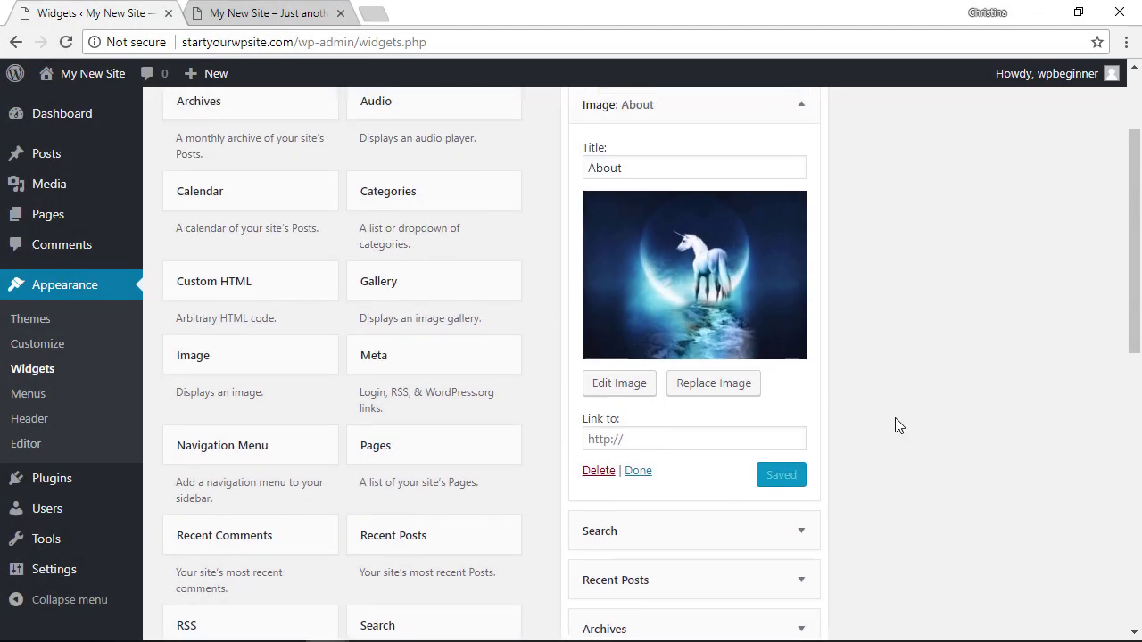
{"action": "left_click", "coordinate": [598, 471]}
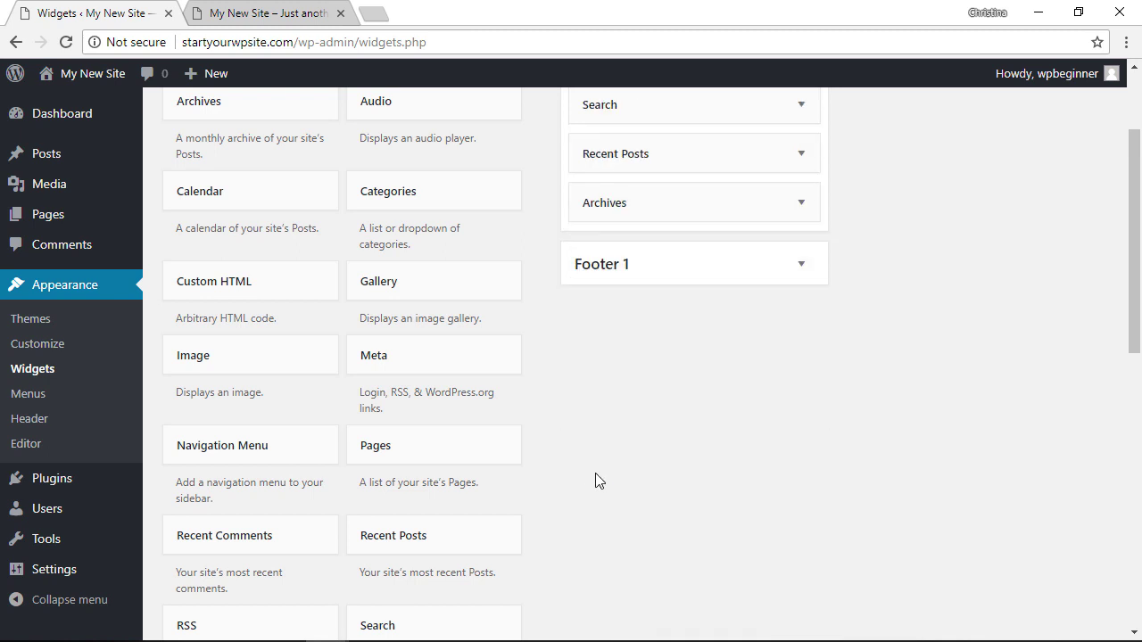
{"action": "scroll", "coordinate": [582, 419], "scroll_direction": "down", "scroll_amount": 3}
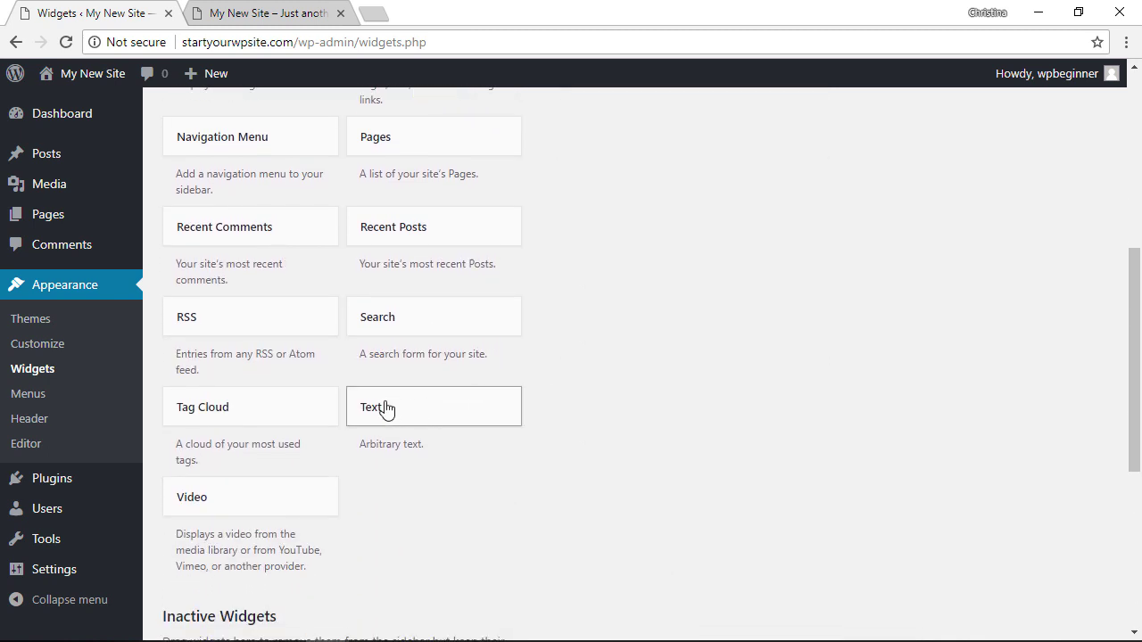
{"action": "left_click_drag", "start_coordinate": [385, 408], "coordinate": [612, 240]}
{"action": "left_click", "coordinate": [530, 361]}
{"action": "type", "text": "About"}
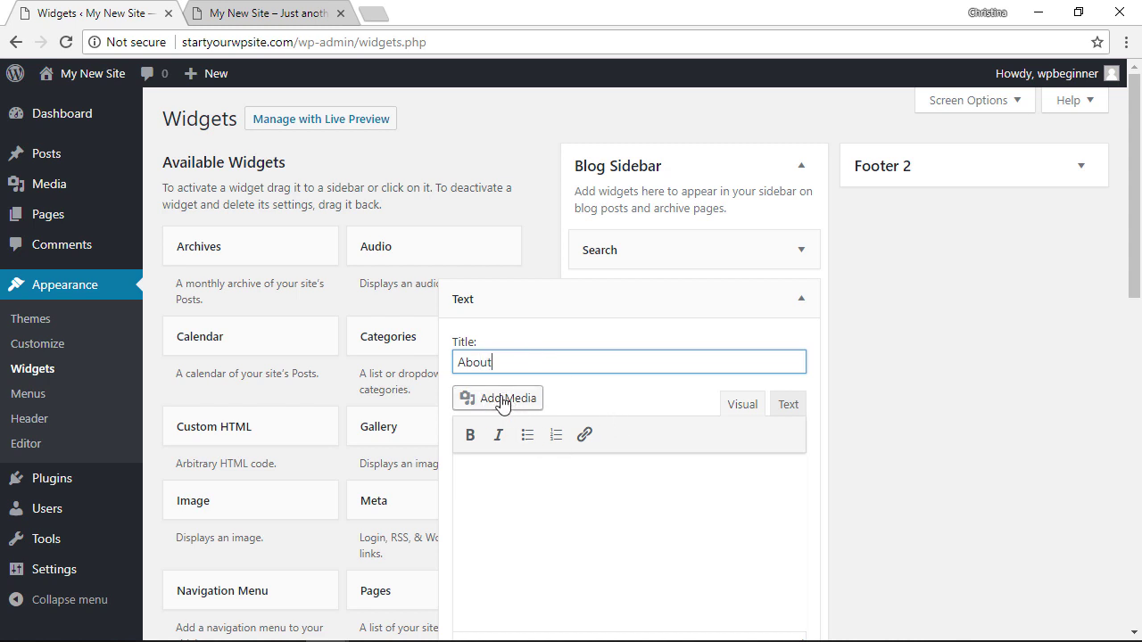
- Insert the unicorn wallpaper image into the Text widget's content through Add Media
{"action": "left_click", "coordinate": [502, 399]}
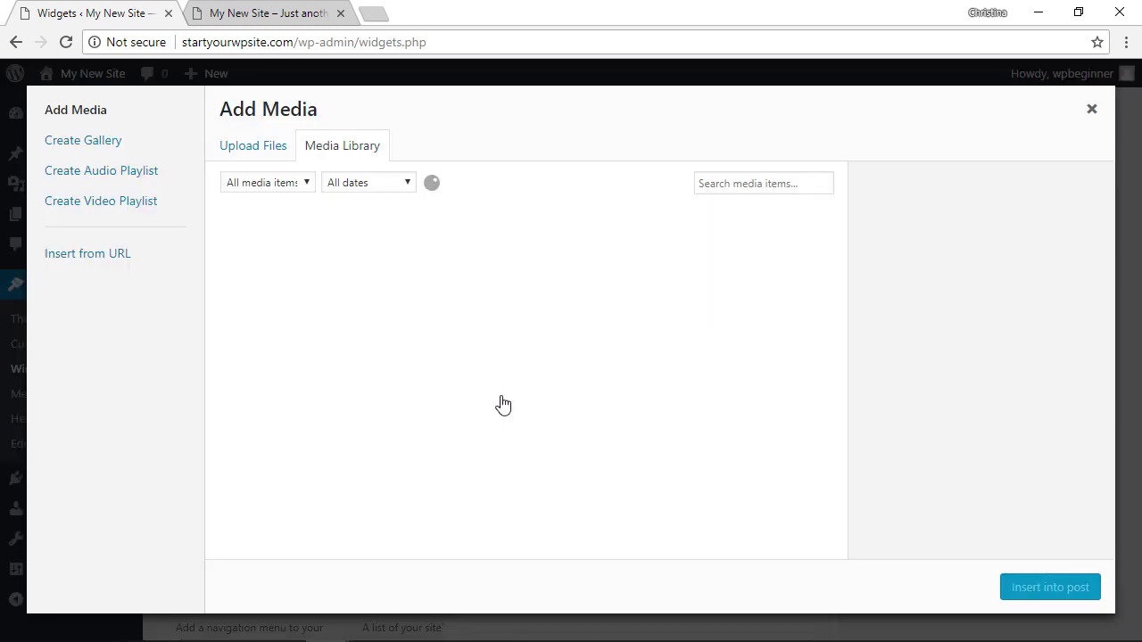
{"action": "left_click", "coordinate": [640, 409]}
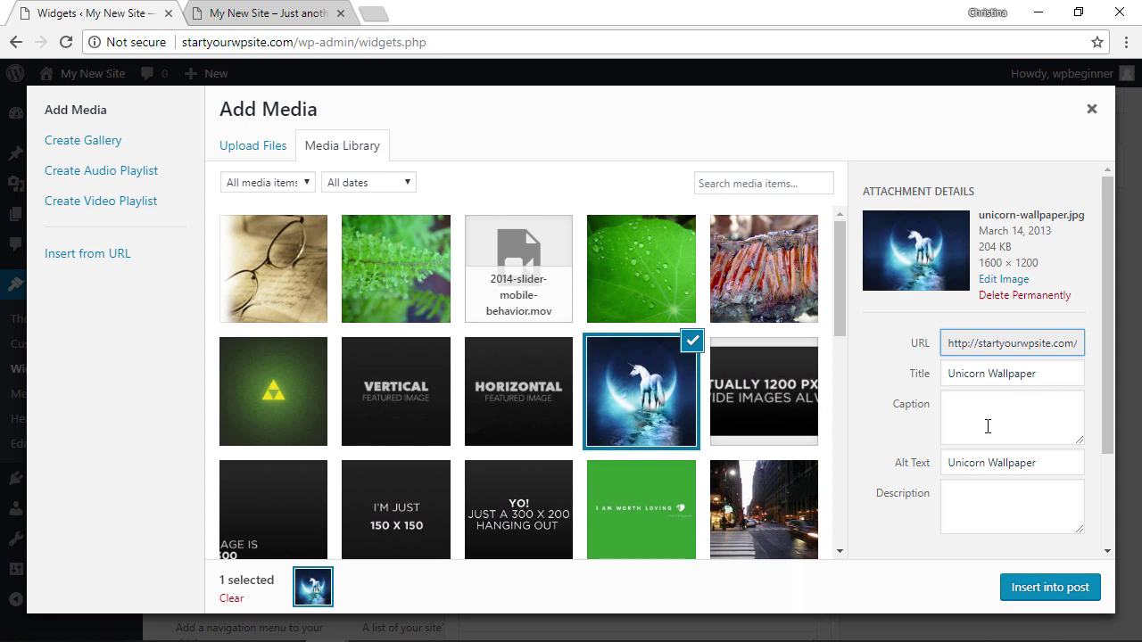
{"action": "scroll", "coordinate": [1024, 415], "scroll_direction": "down", "scroll_amount": 3}
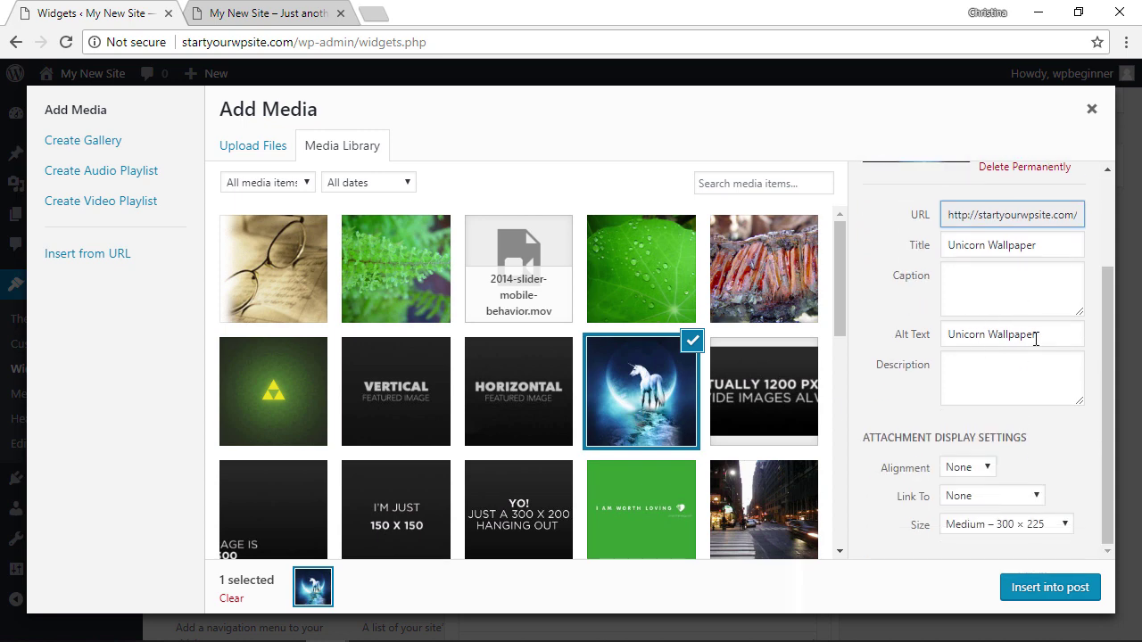
{"action": "left_click", "coordinate": [1048, 589]}
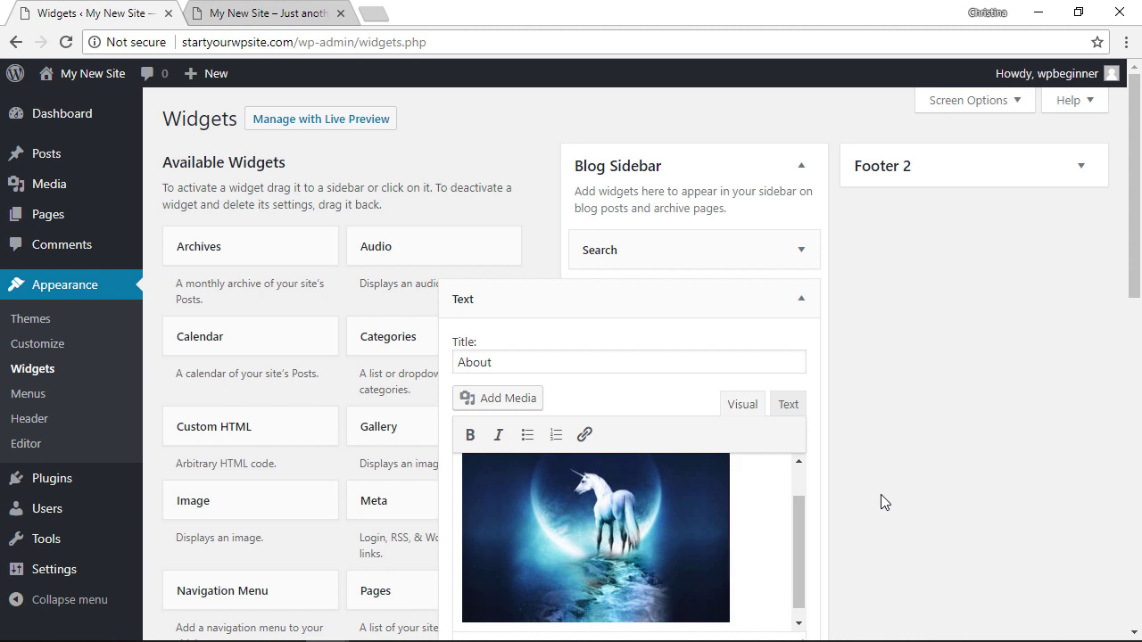
- Add the caption 'A Little Bit of Magc' below the unicorn image and save the Text widget
{"action": "scroll", "coordinate": [880, 502], "scroll_direction": "down", "scroll_amount": 2}
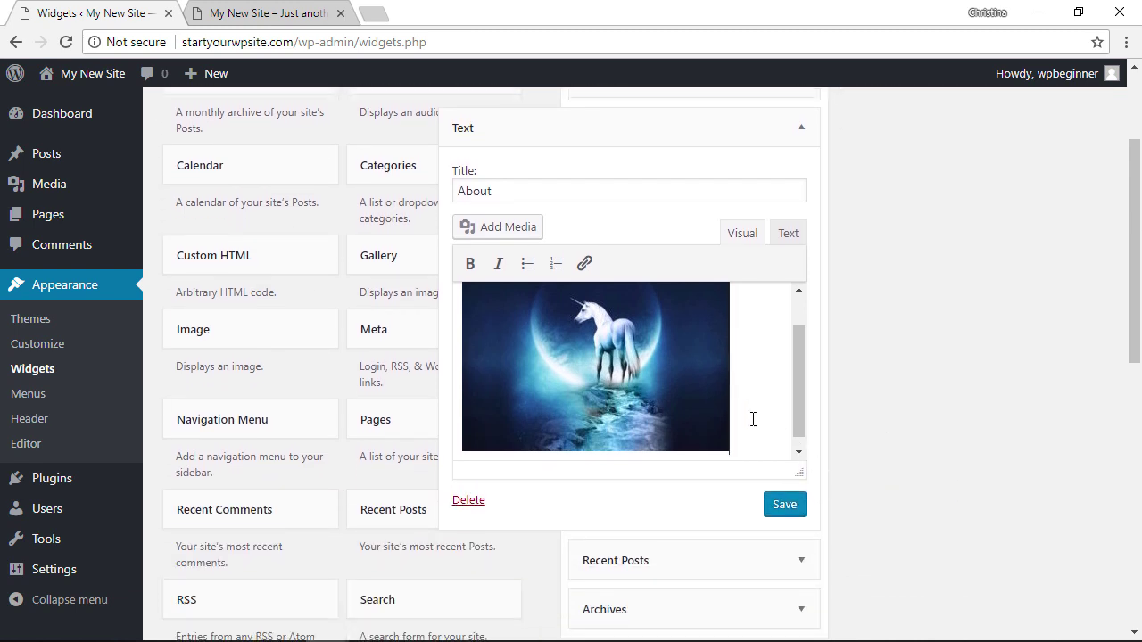
{"action": "scroll", "coordinate": [753, 419], "scroll_direction": "down", "scroll_amount": 1}
{"action": "type", "text": "A Li"}
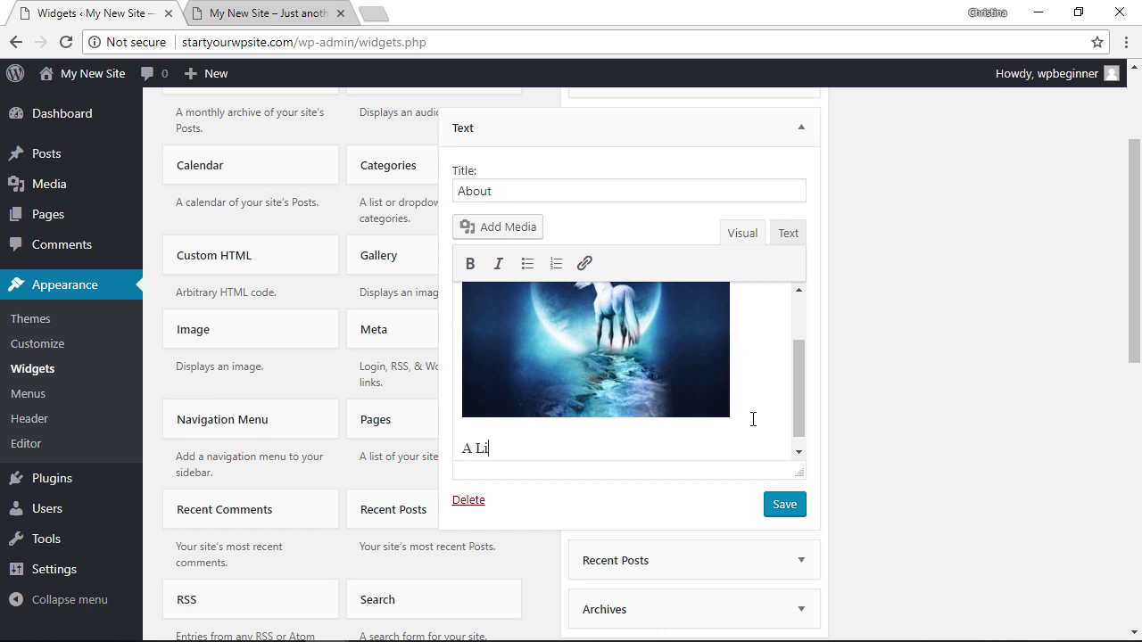
{"action": "type", "text": "ttle Bit of Magi"}
{"action": "key", "text": "BackSpace"}
{"action": "type", "text": "c"}
{"action": "left_click", "coordinate": [777, 506]}
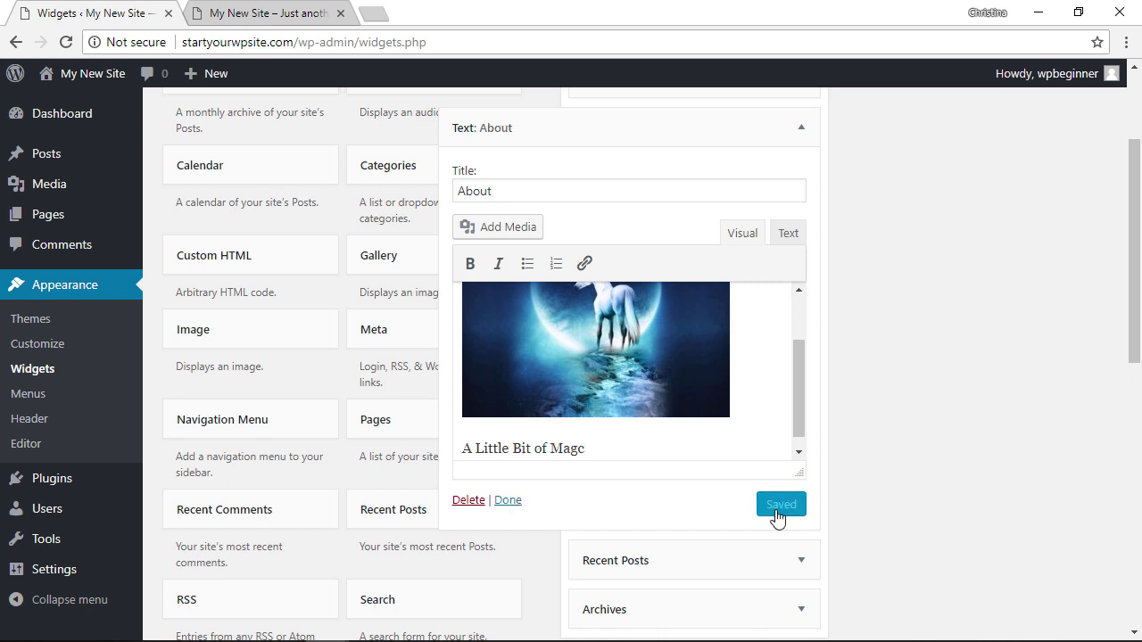
- Reload the live site's front page and scroll down to the ABOUT sidebar section
{"action": "left_click", "coordinate": [255, 14]}
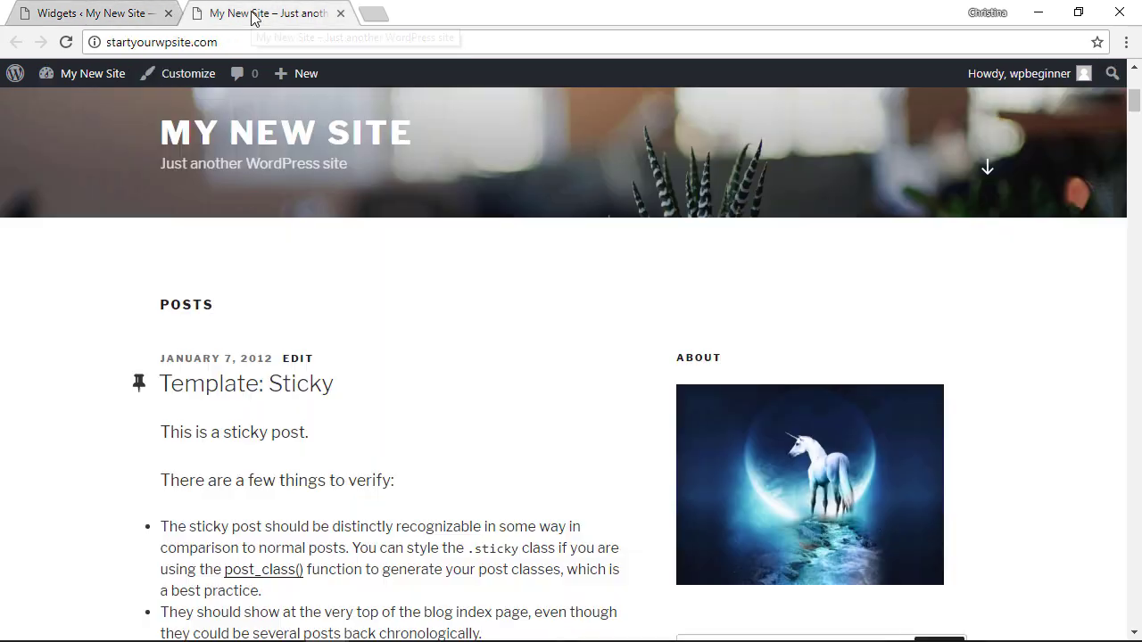
{"action": "left_click", "coordinate": [65, 41]}
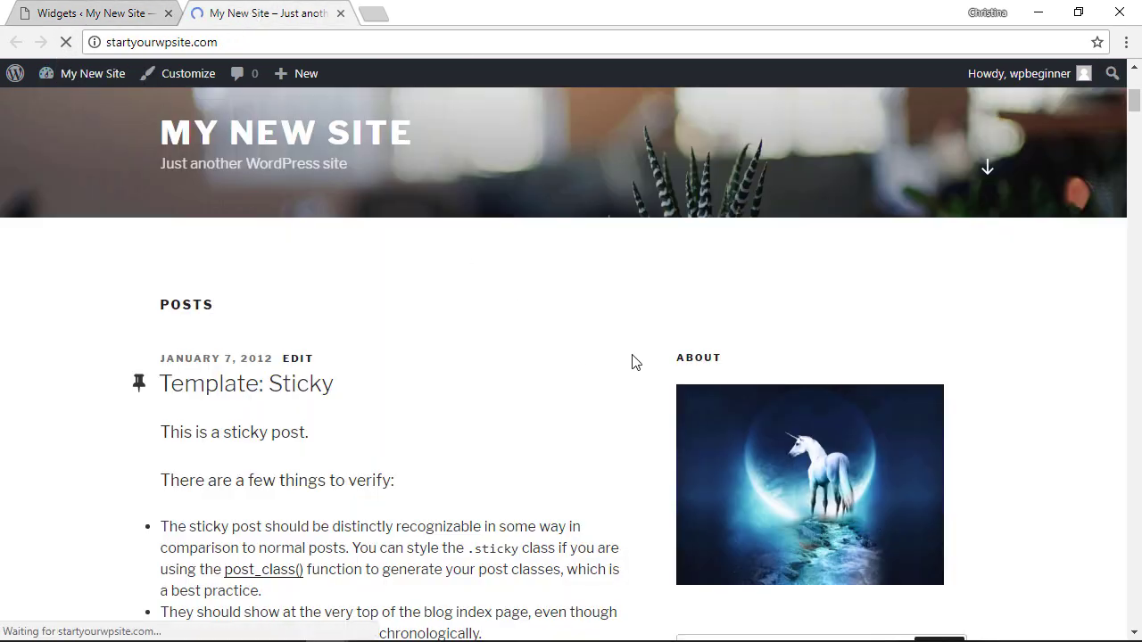
{"action": "scroll", "coordinate": [634, 361], "scroll_direction": "down", "scroll_amount": 5}
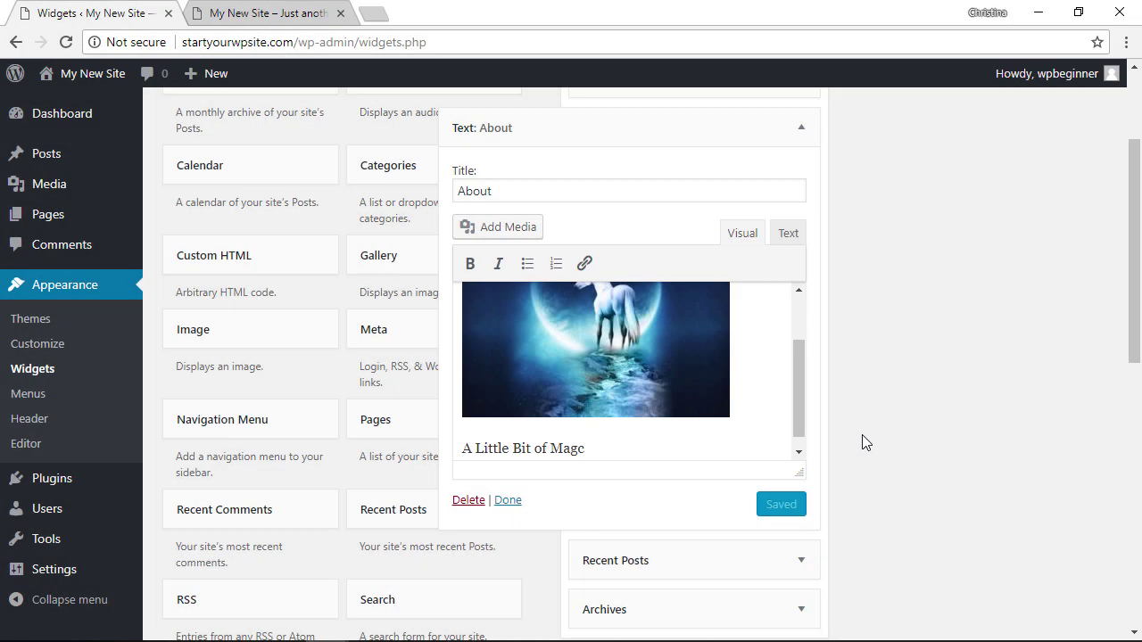
- Delete the About Text widget and open the unicorn wallpaper's details in the Media Library
{"action": "left_click", "coordinate": [468, 500]}
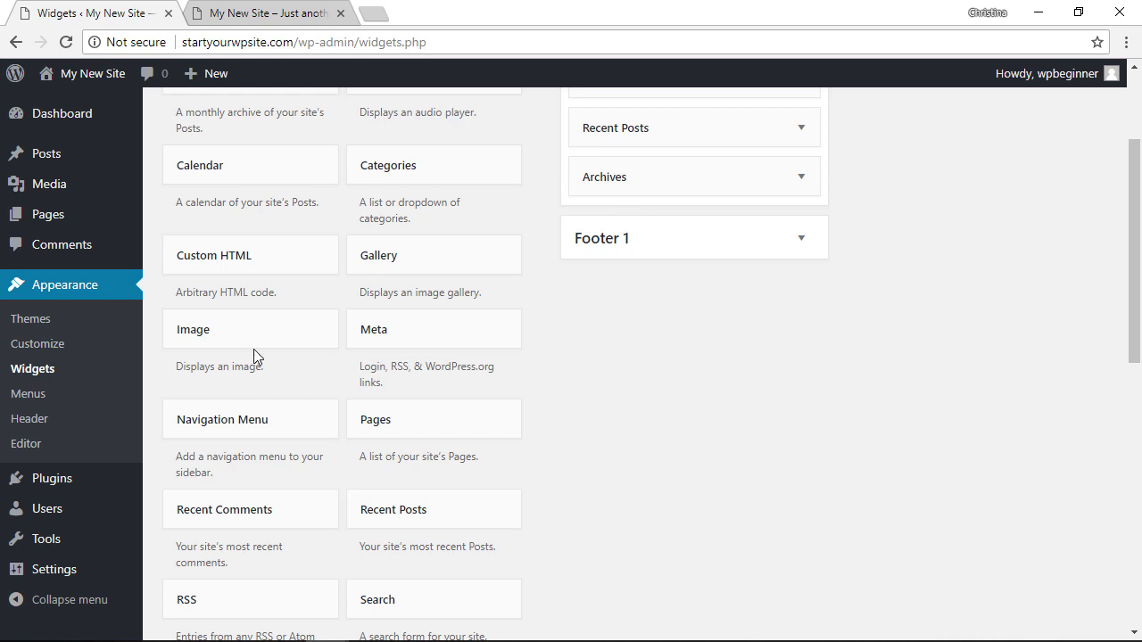
{"action": "left_click", "coordinate": [43, 189]}
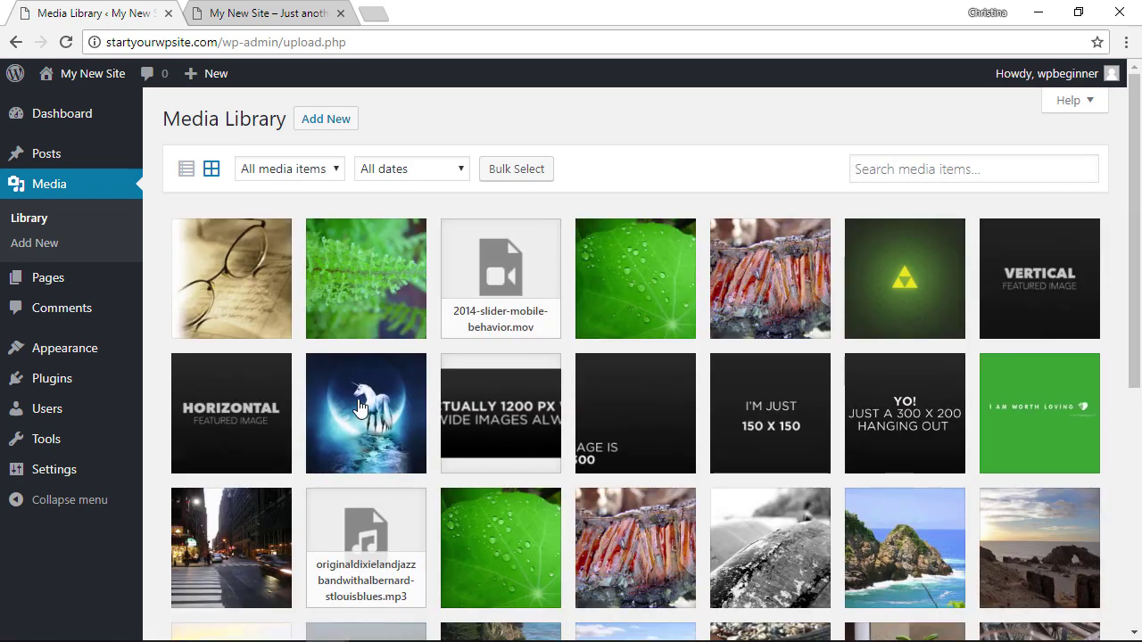
{"action": "left_click", "coordinate": [360, 407]}
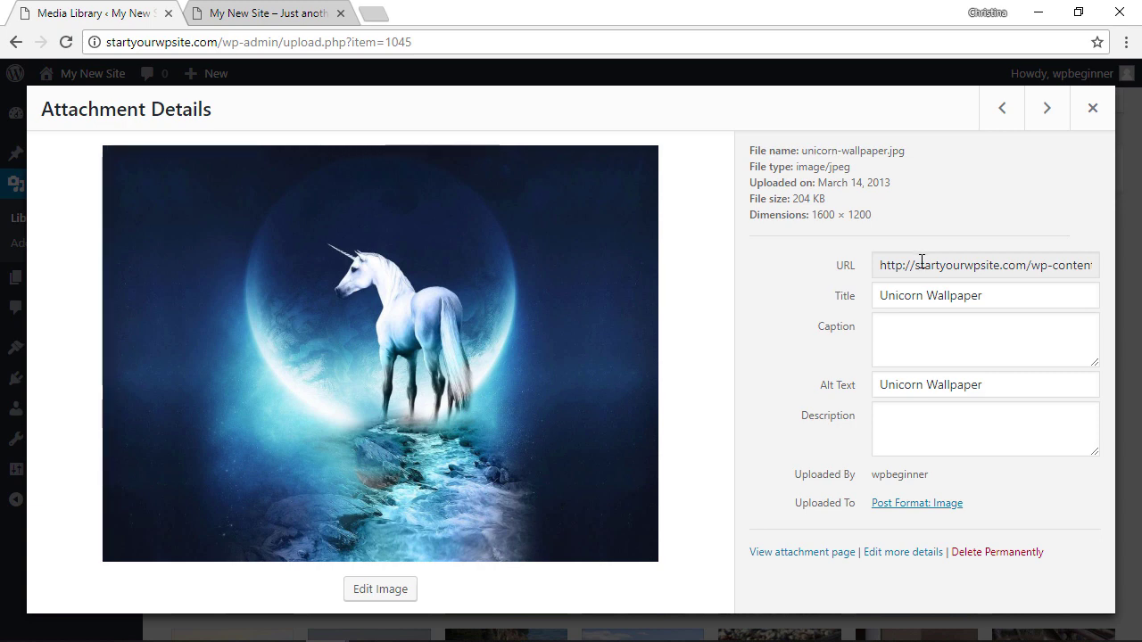
- Copy the unicorn-wallpaper.jpg file URL and close the attachment details
{"action": "left_click", "coordinate": [921, 260]}
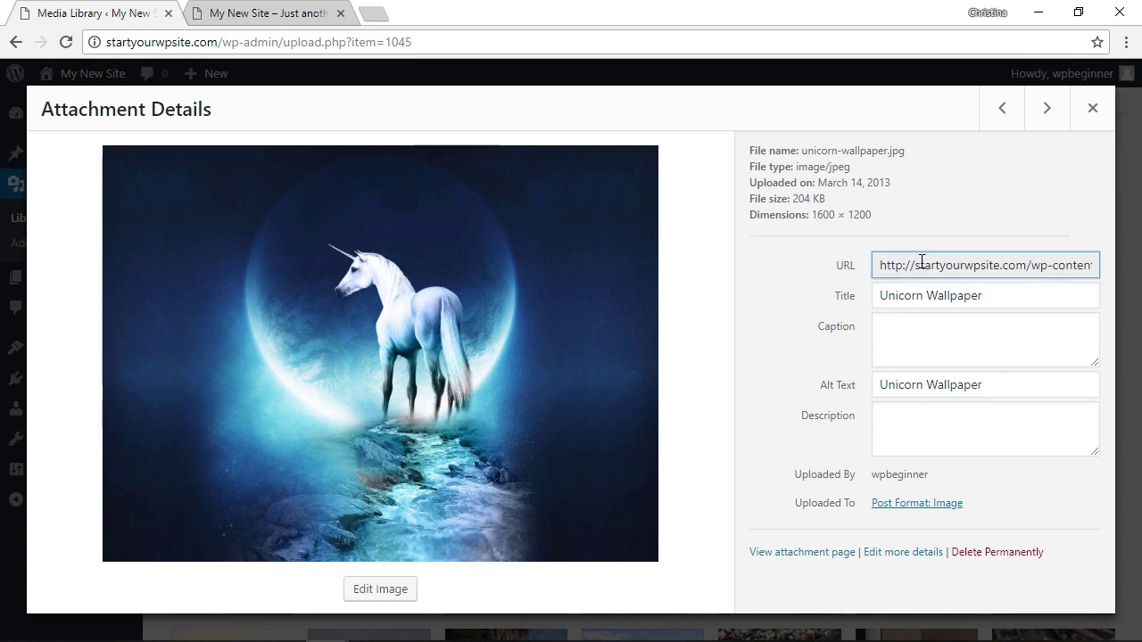
{"action": "left_click_drag", "start_coordinate": [922, 261], "coordinate": [1118, 268]}
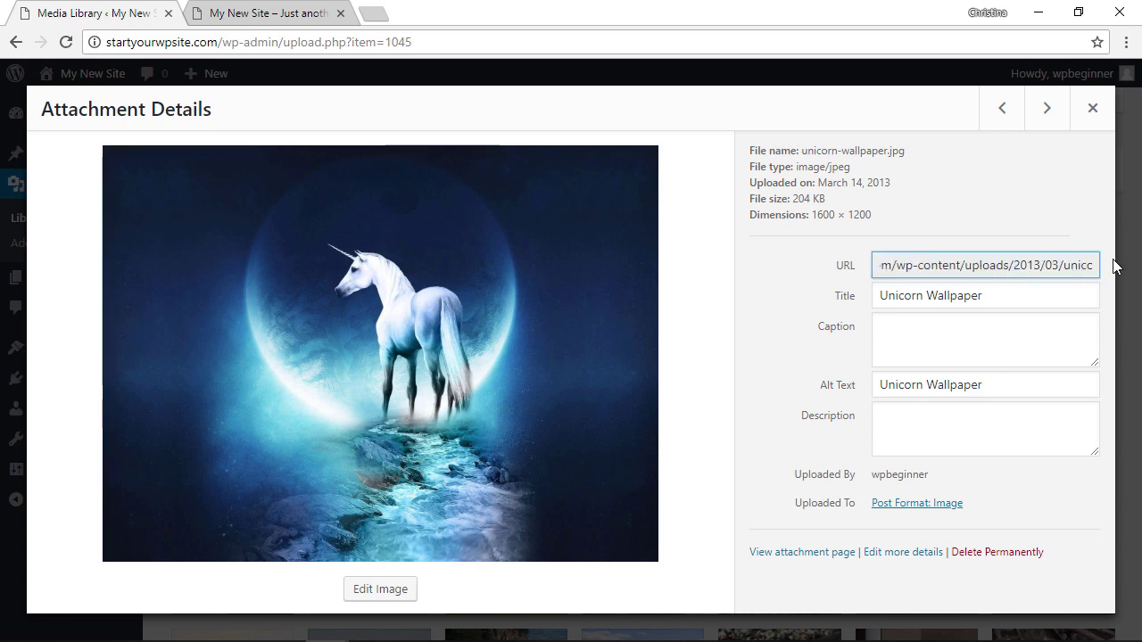
{"action": "right_click", "coordinate": [879, 266]}
{"action": "left_click", "coordinate": [790, 276]}
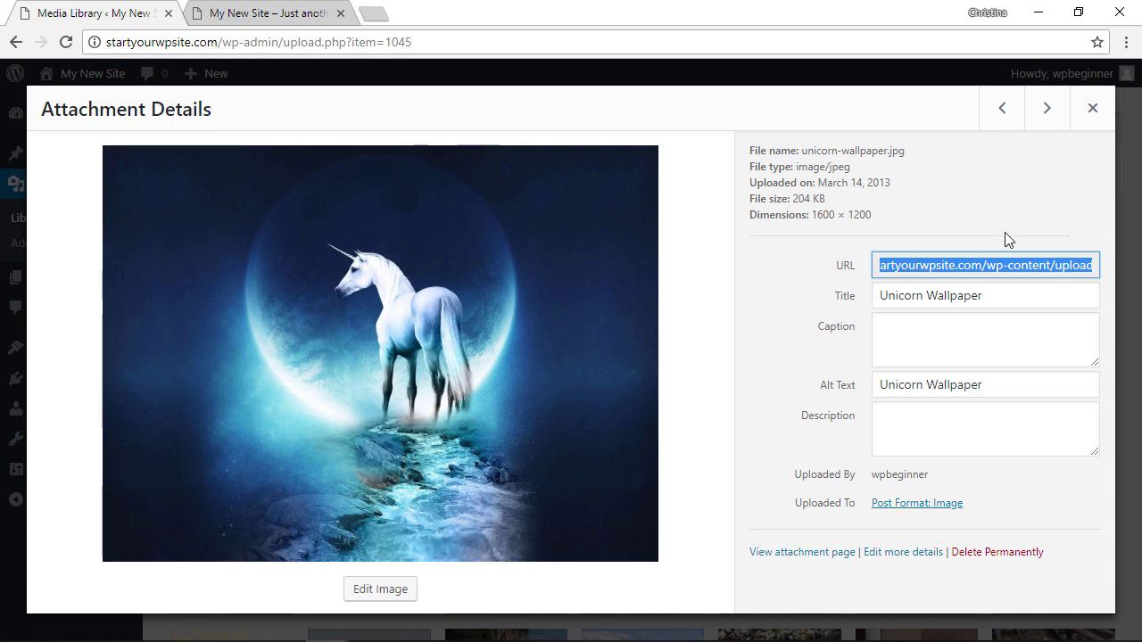
{"action": "left_click", "coordinate": [1093, 109]}
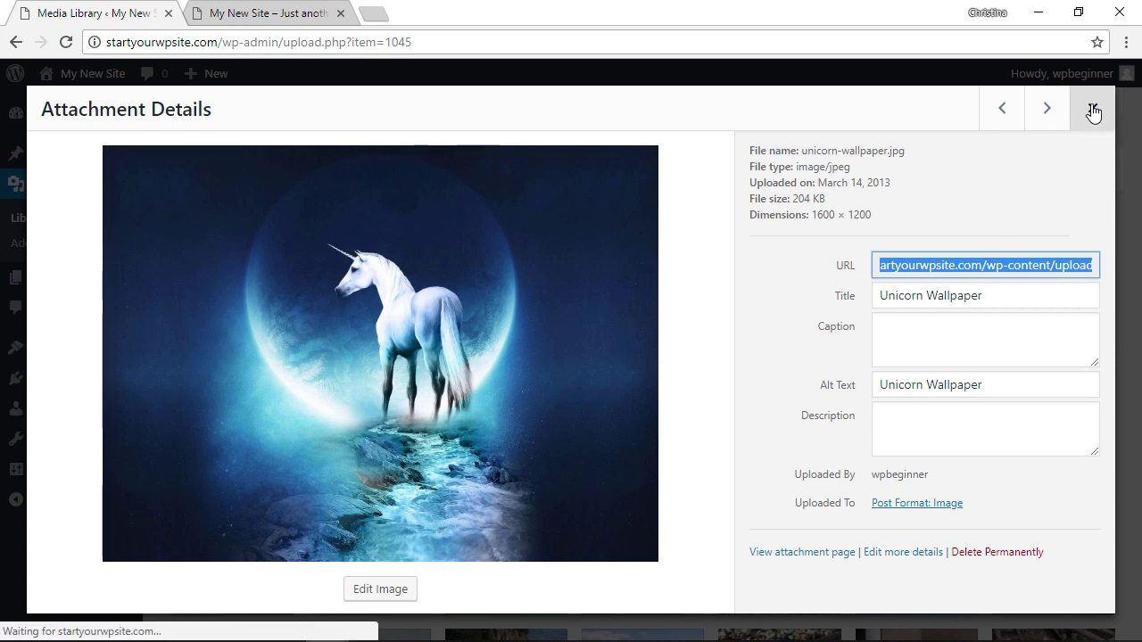
- Add a Custom HTML widget titled 'About' to the Blog Sidebar
{"action": "mouse_move", "coordinate": [58, 352]}
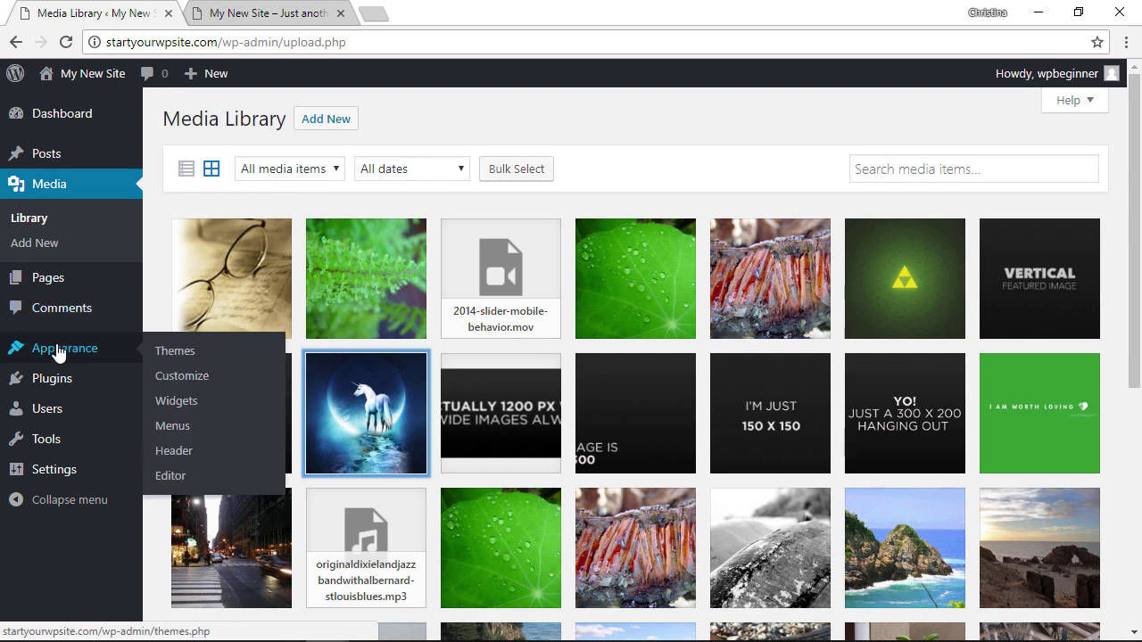
{"action": "left_click", "coordinate": [172, 402]}
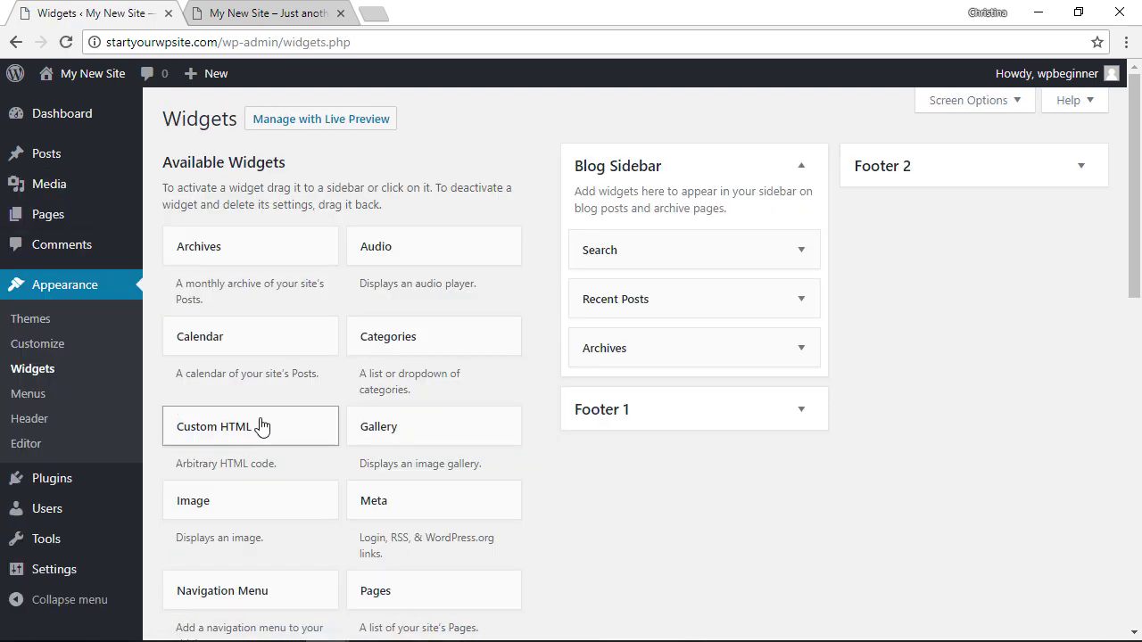
{"action": "left_click_drag", "start_coordinate": [219, 429], "coordinate": [622, 246]}
{"action": "left_click", "coordinate": [516, 321]}
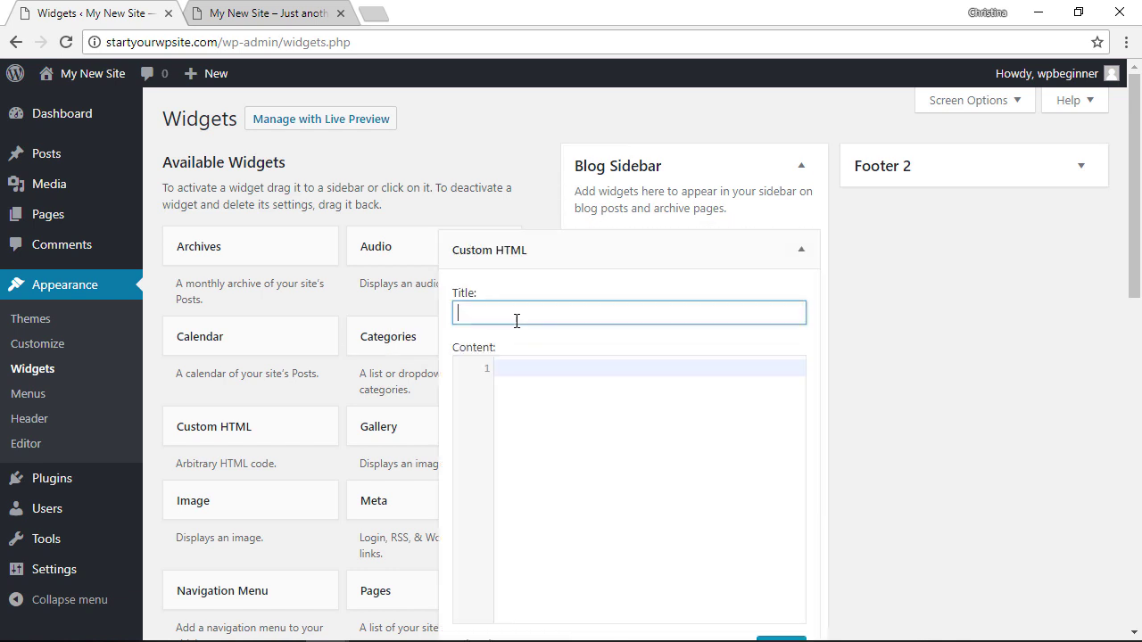
{"action": "type", "text": "About"}
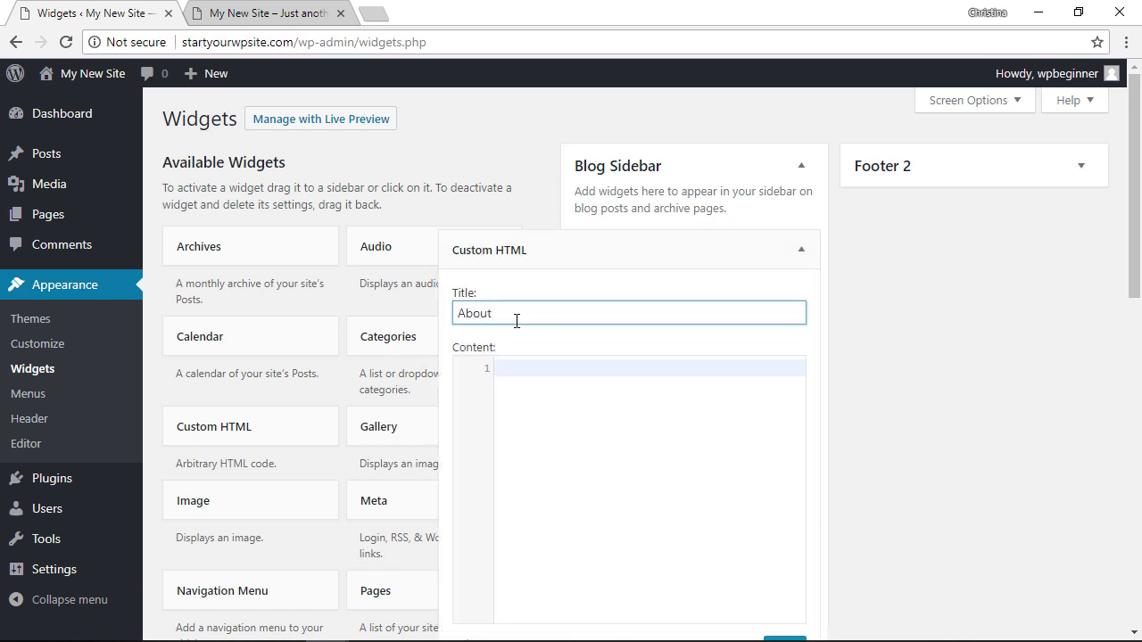
- Enter an img tag pointing to the uploads URL with alt 'Unicorns' as content, then save
{"action": "left_click", "coordinate": [532, 369]}
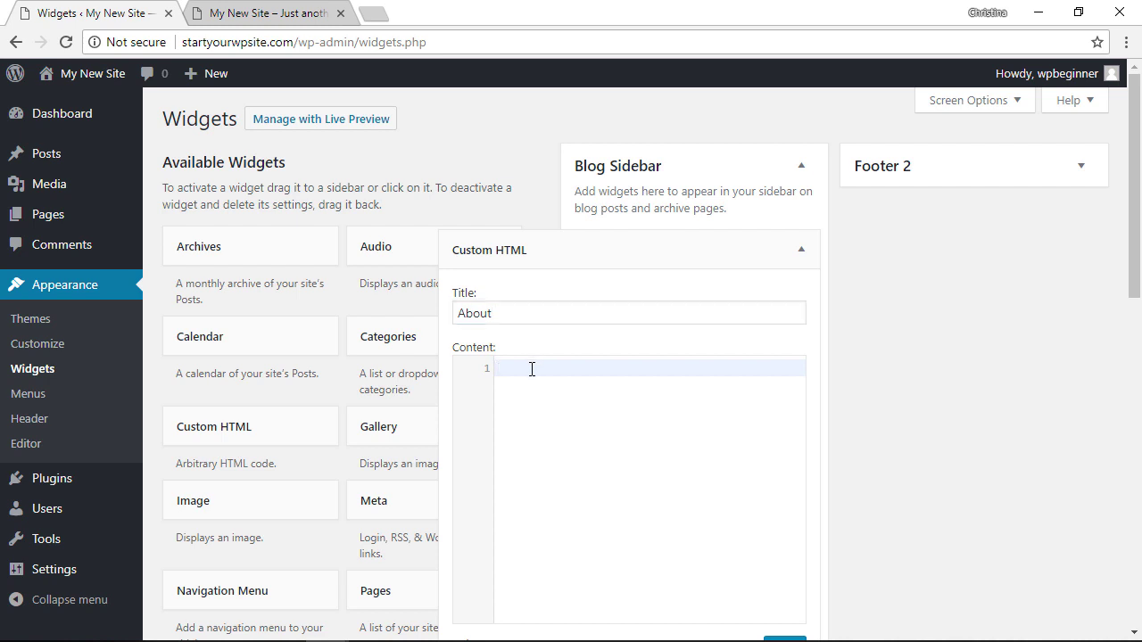
{"action": "type", "text": "<img src=\"startyourwpsite.com/wp-content/uploads"}
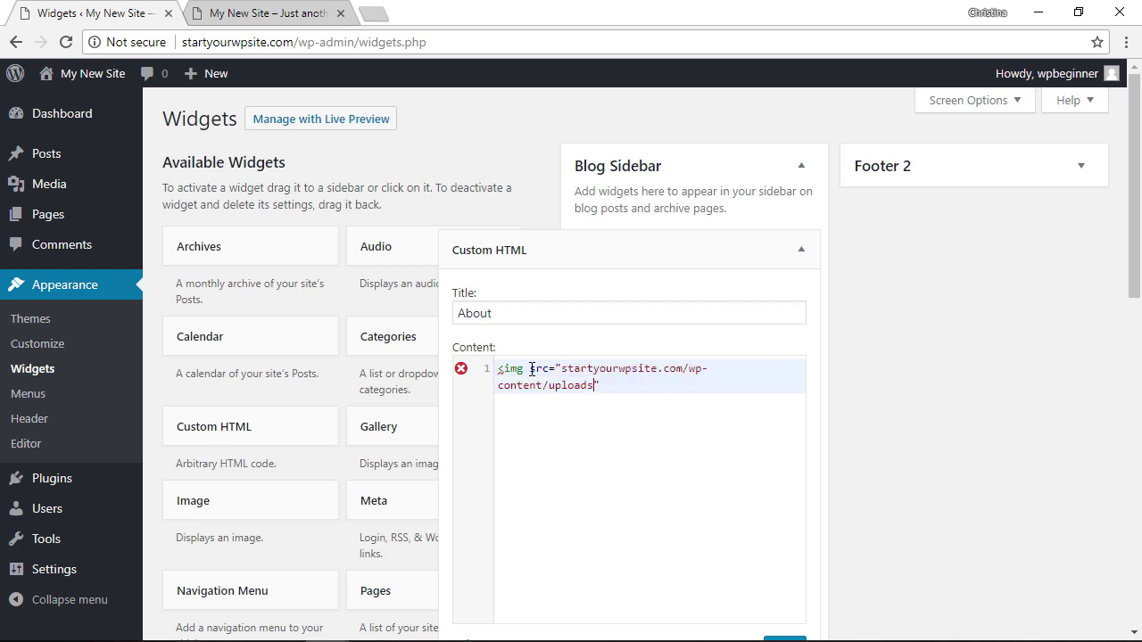
{"action": "type", "text": "\" alt=\"Unicorns\">"}
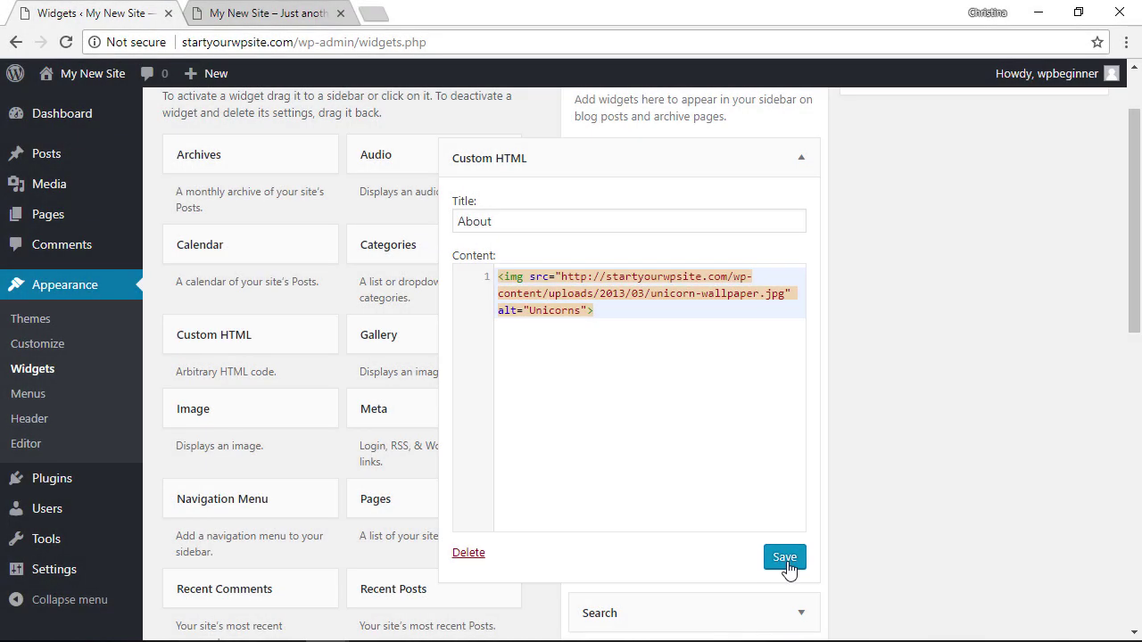
{"action": "left_click", "coordinate": [784, 559]}
- Save the Custom HTML About widget and reload the live front page to check the sidebar
{"action": "left_click", "coordinate": [785, 559]}
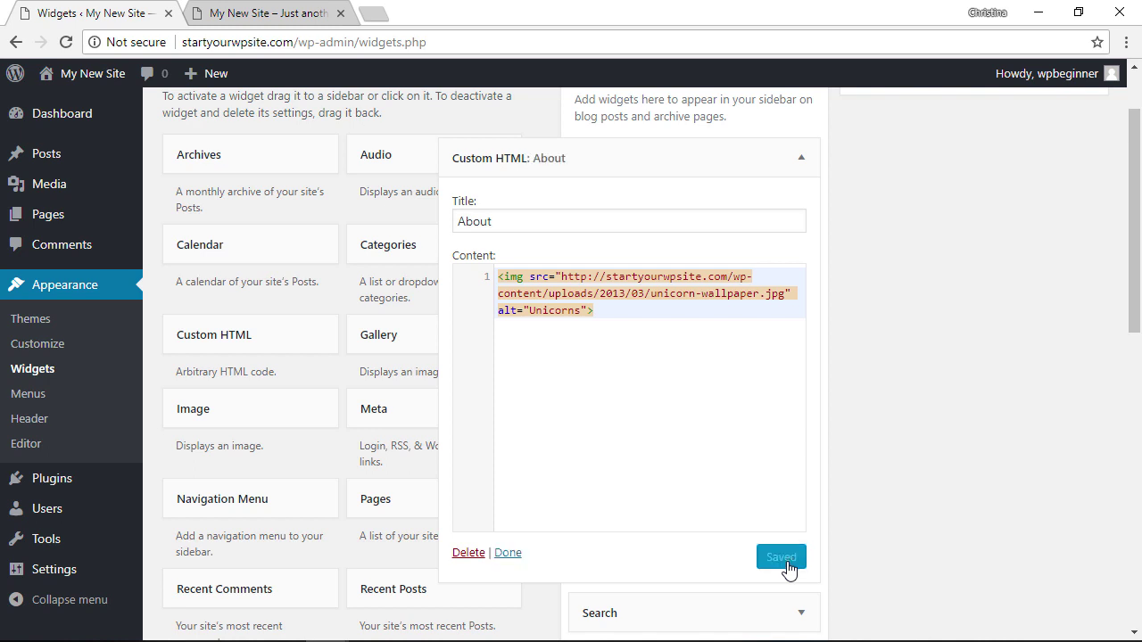
{"action": "left_click", "coordinate": [245, 13]}
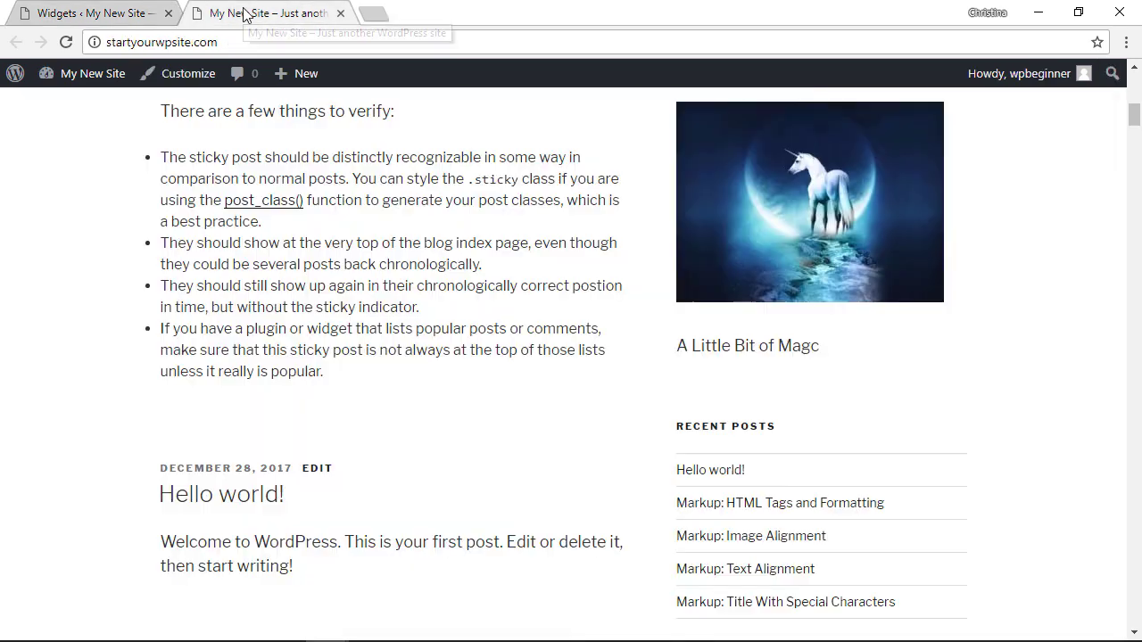
{"action": "left_click", "coordinate": [67, 41]}
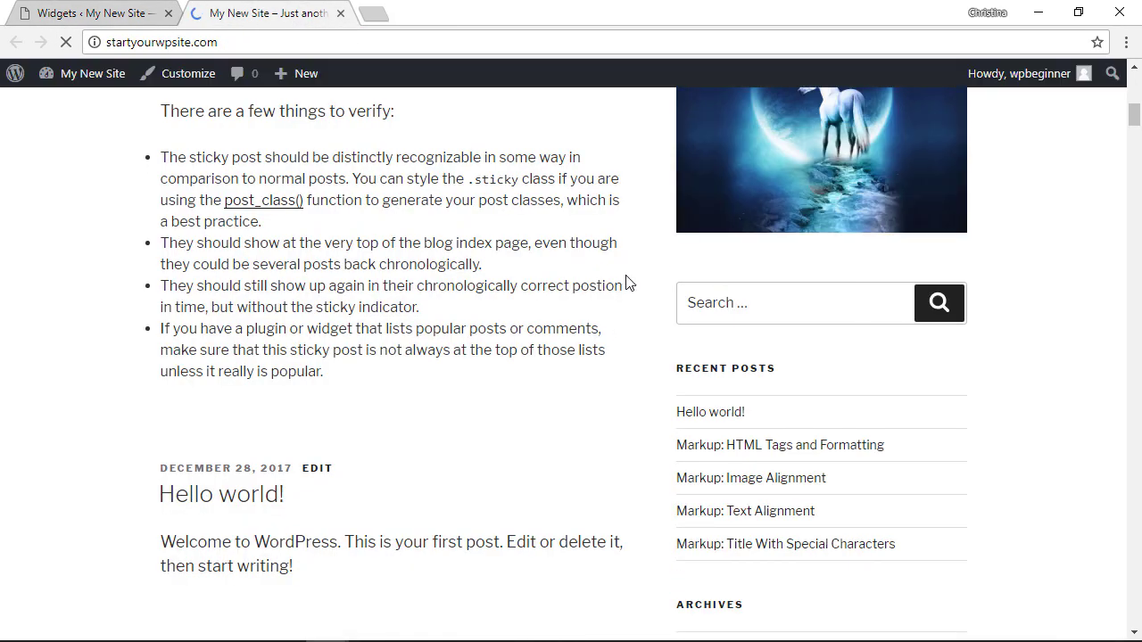
{"action": "scroll", "coordinate": [625, 281], "scroll_direction": "up", "scroll_amount": 3}
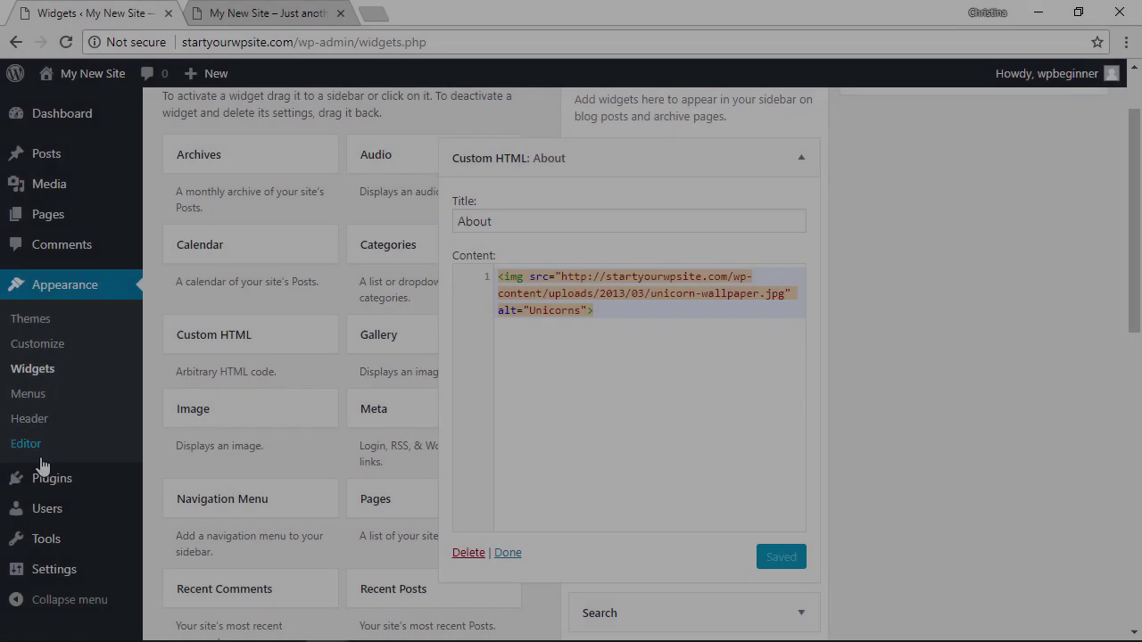
- Search new plugins for 'image', then install and activate Modern Tribe's Image Widget
{"action": "mouse_move", "coordinate": [13, 479]}
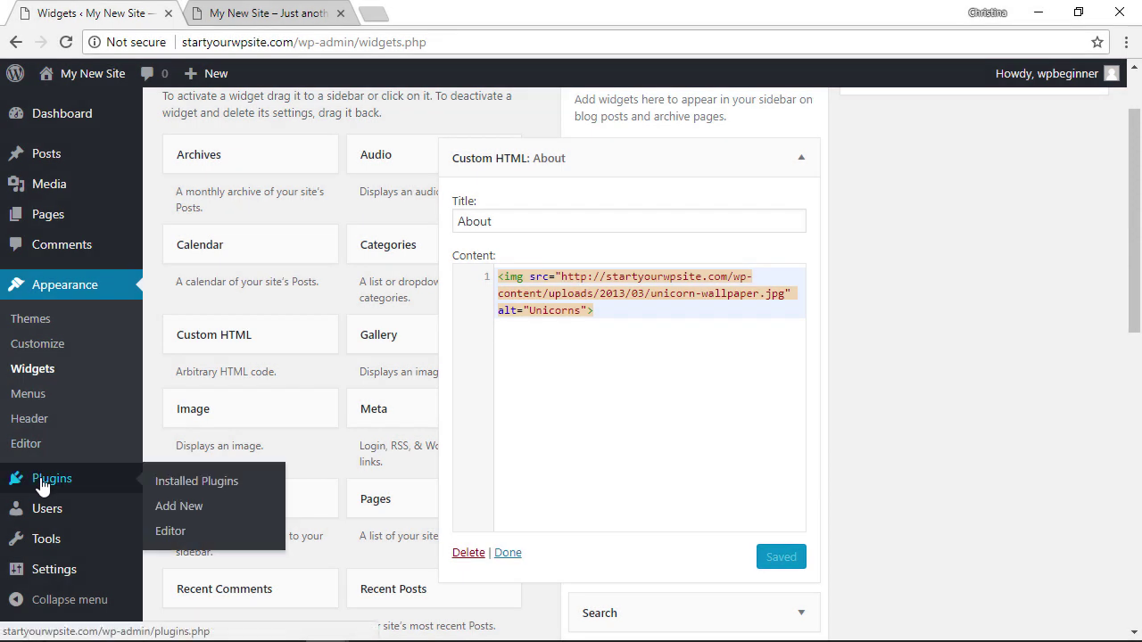
{"action": "left_click", "coordinate": [184, 507]}
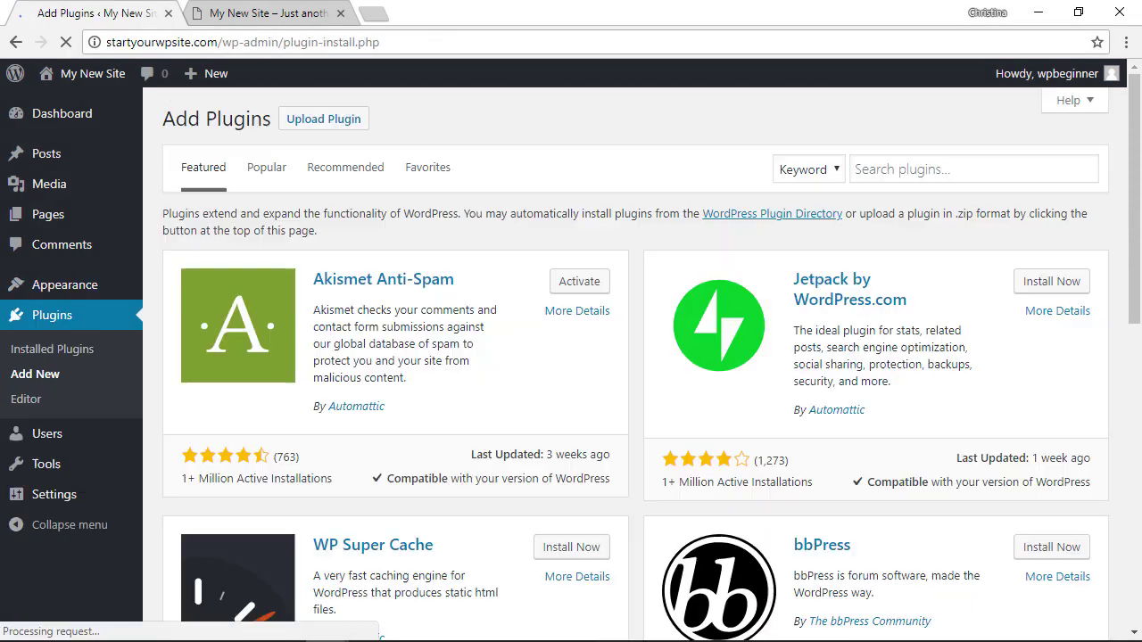
{"action": "left_click", "coordinate": [887, 168]}
{"action": "type", "text": "image widget"}
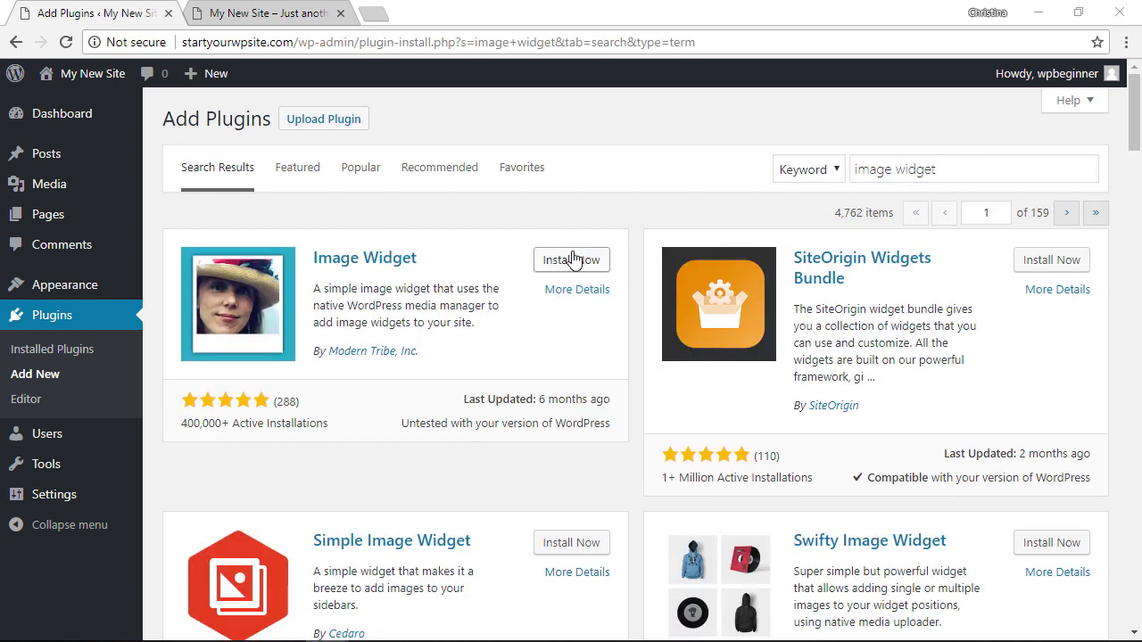
{"action": "left_click", "coordinate": [571, 261]}
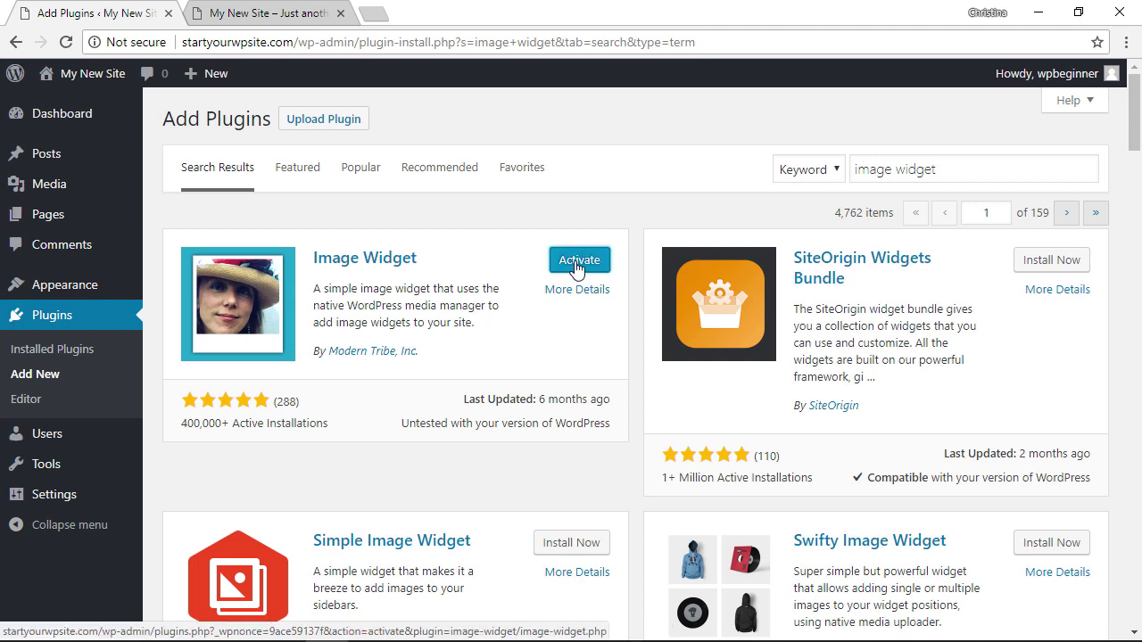
{"action": "left_click", "coordinate": [581, 264]}
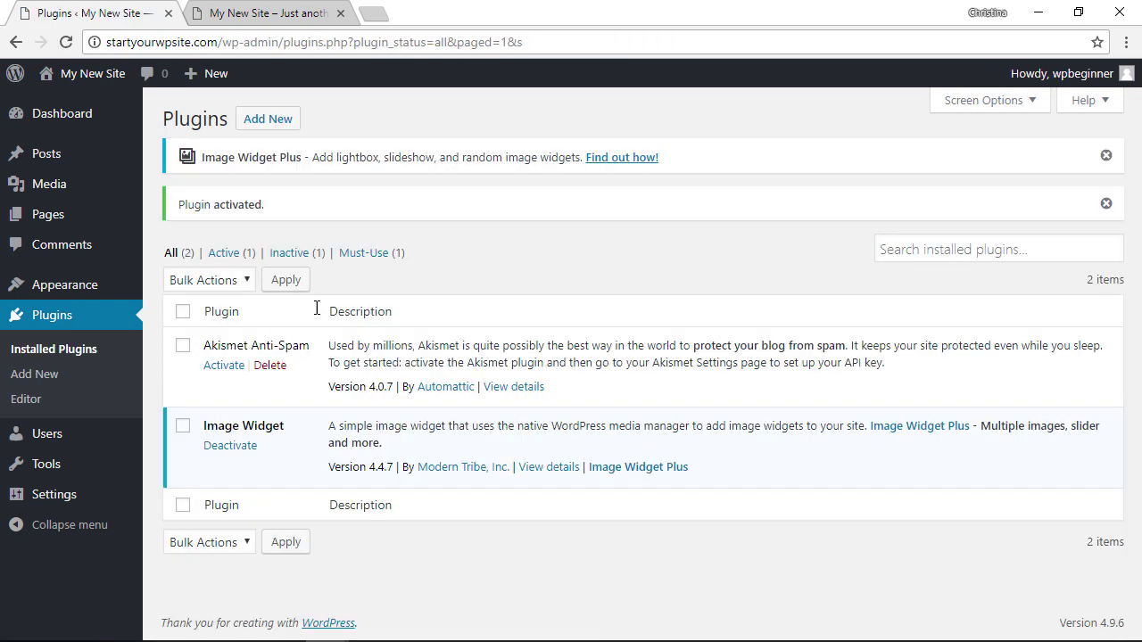
- Place an Image Widget at the top of the Blog Sidebar on the Widgets page
{"action": "mouse_move", "coordinate": [55, 291]}
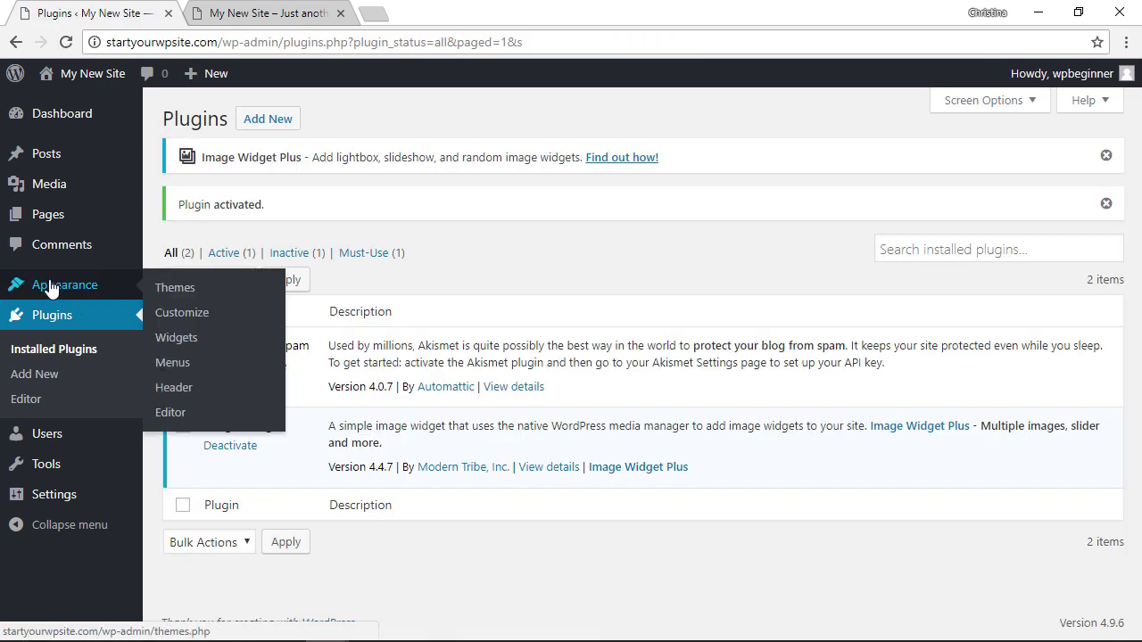
{"action": "left_click", "coordinate": [174, 346]}
{"action": "scroll", "coordinate": [520, 295], "scroll_direction": "down", "scroll_amount": 2}
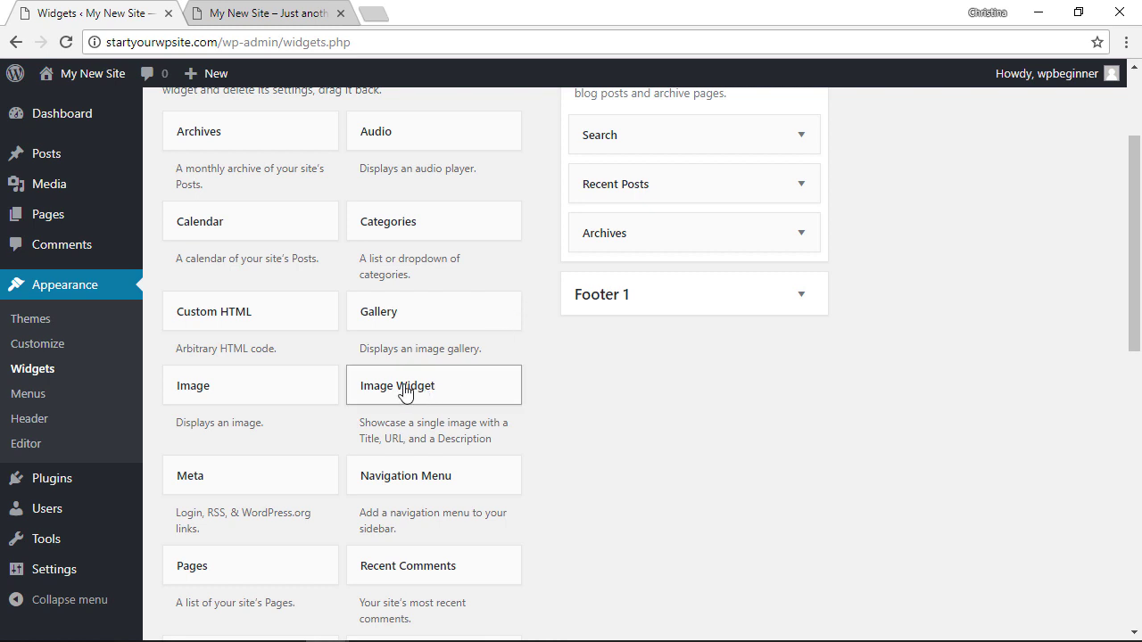
{"action": "left_click_drag", "start_coordinate": [404, 392], "coordinate": [633, 127]}
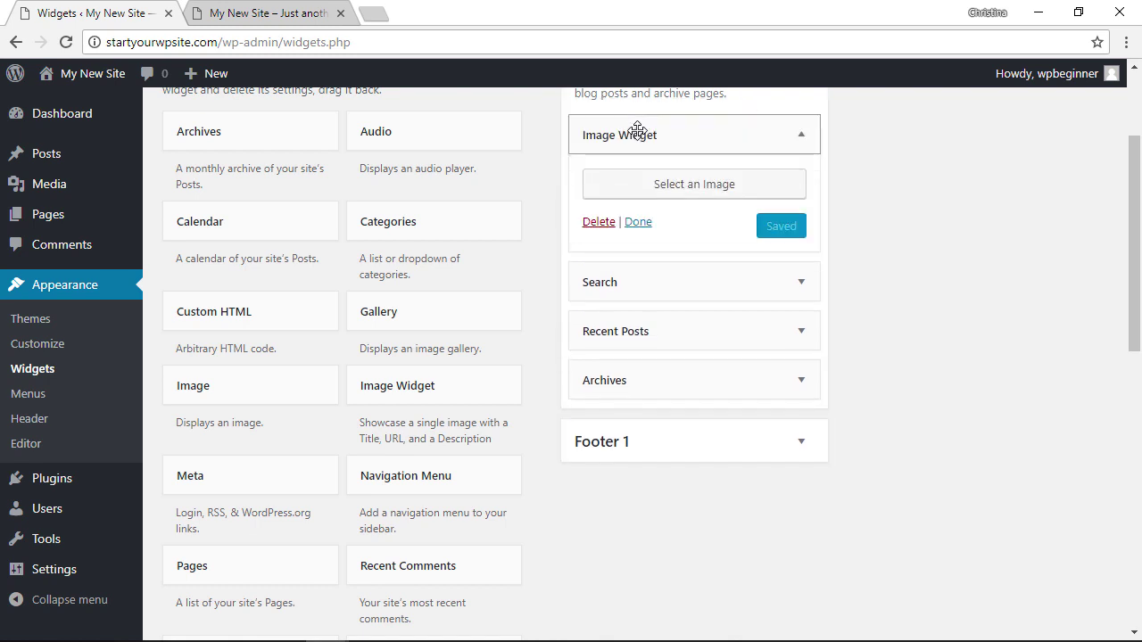
{"action": "scroll", "coordinate": [708, 178], "scroll_direction": "up", "scroll_amount": 1}
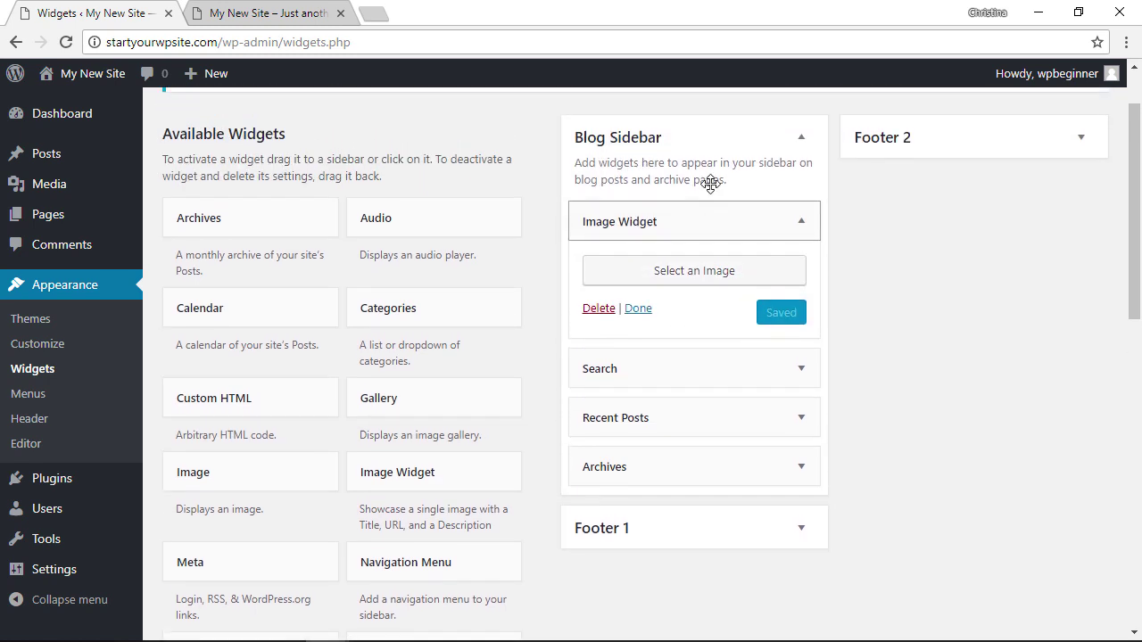
- Insert the unicorn wallpaper from the media library into the Image Widget
{"action": "left_click", "coordinate": [694, 276]}
{"action": "left_click", "coordinate": [235, 403]}
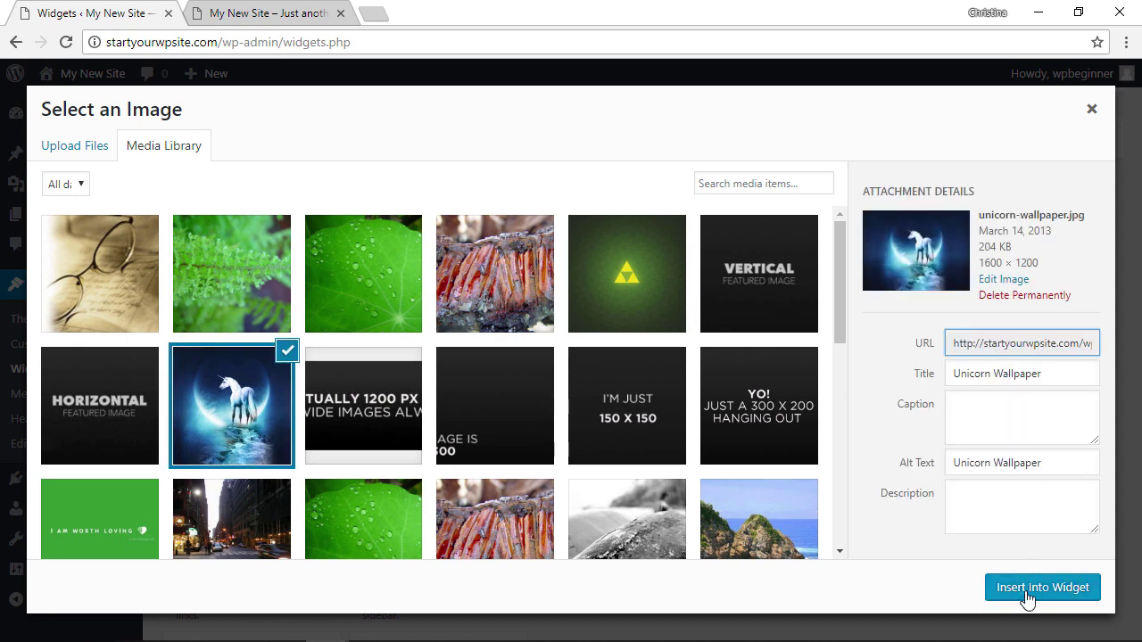
{"action": "left_click", "coordinate": [1028, 598]}
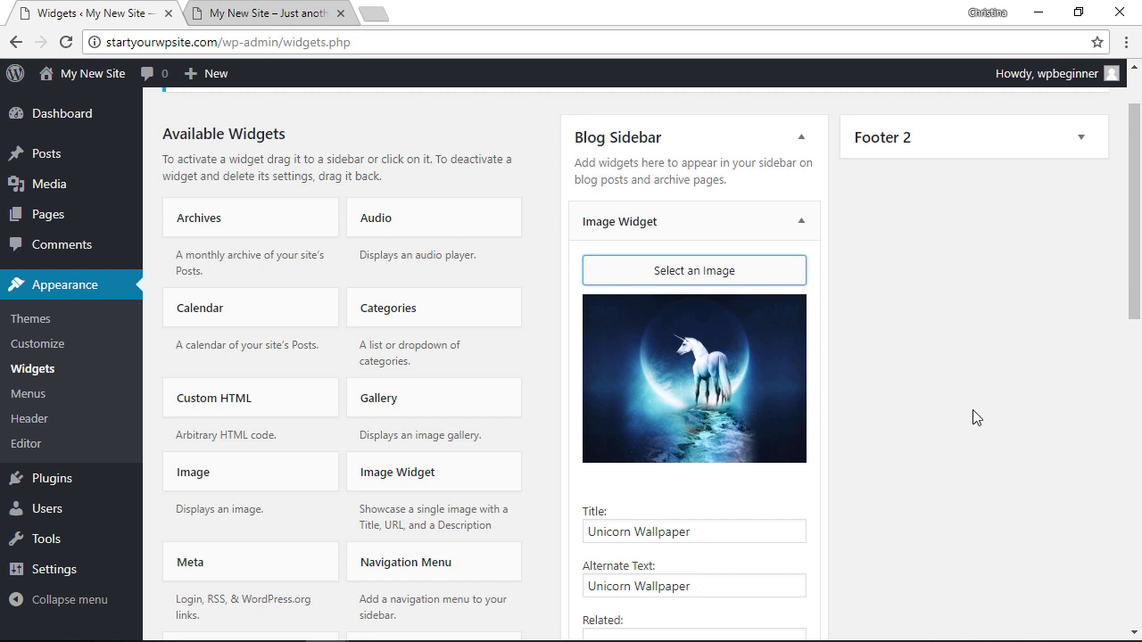
- Retitle the Image Widget 'About', keep its link as Stay in Window, and save it
{"action": "scroll", "coordinate": [972, 416], "scroll_direction": "down", "scroll_amount": 4}
{"action": "key", "text": "Tab"}
{"action": "type", "text": "About"}
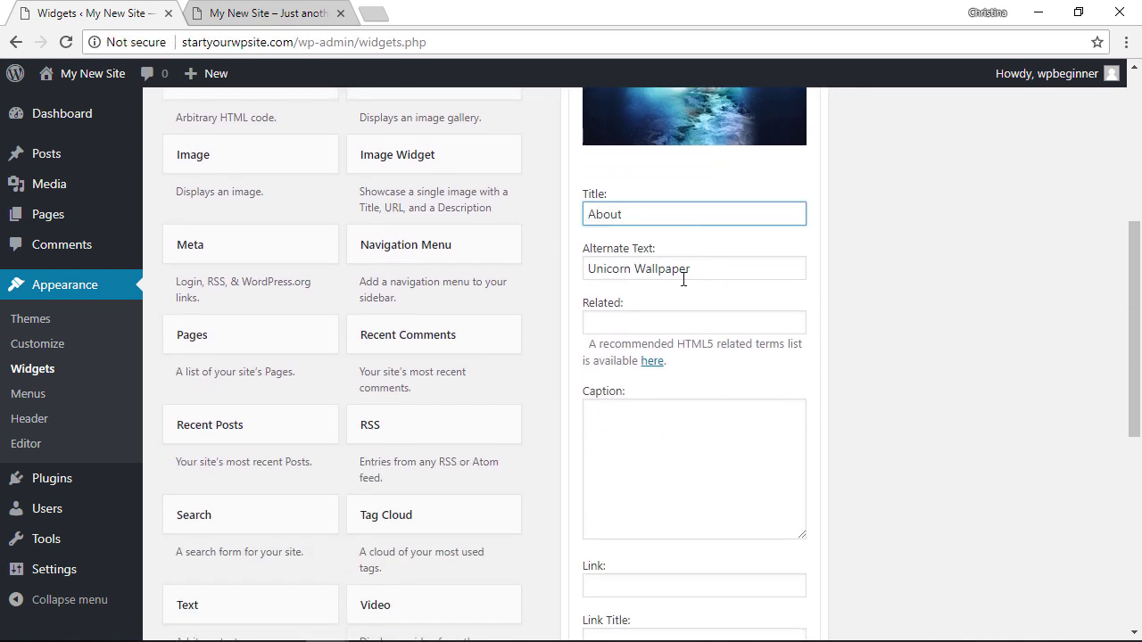
{"action": "scroll", "coordinate": [711, 321], "scroll_direction": "down", "scroll_amount": 3}
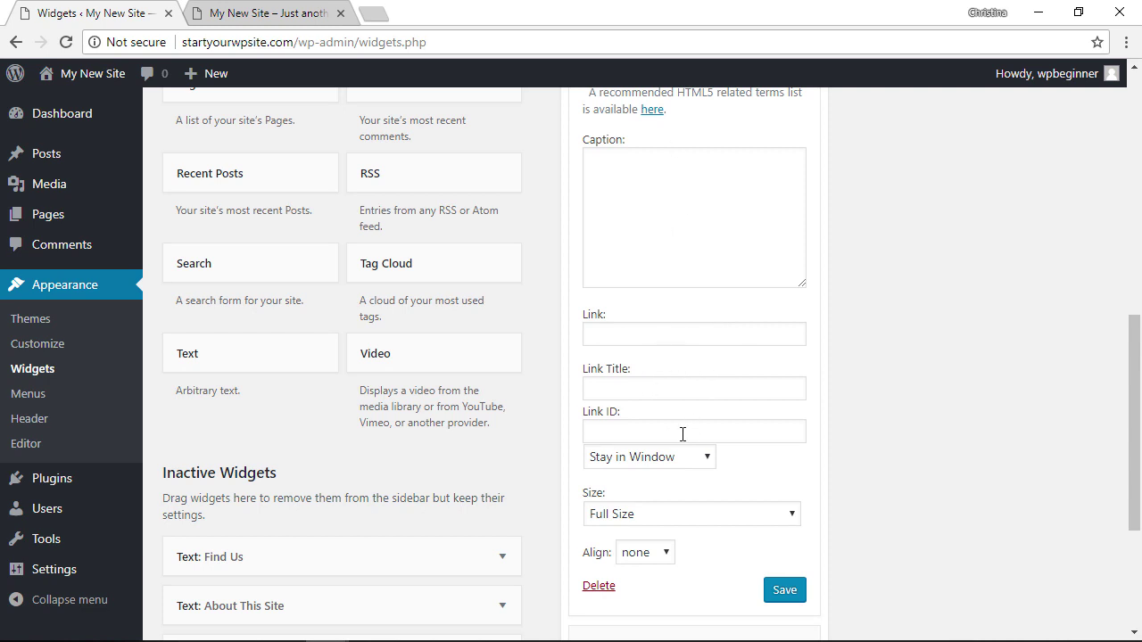
{"action": "scroll", "coordinate": [704, 380], "scroll_direction": "down", "scroll_amount": 2}
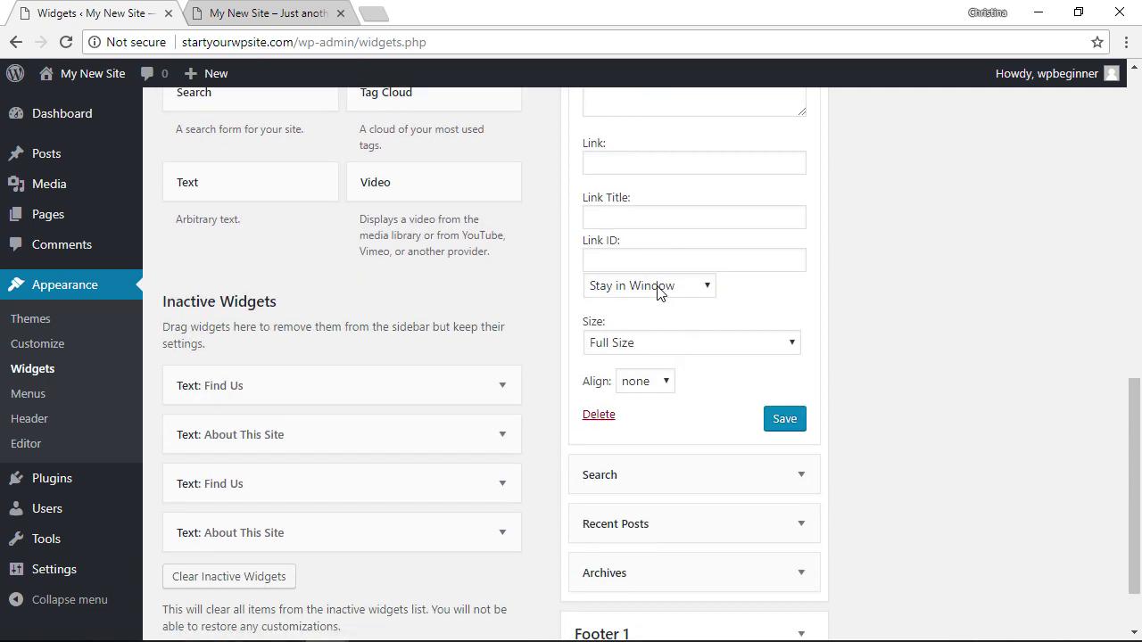
{"action": "left_click", "coordinate": [706, 287]}
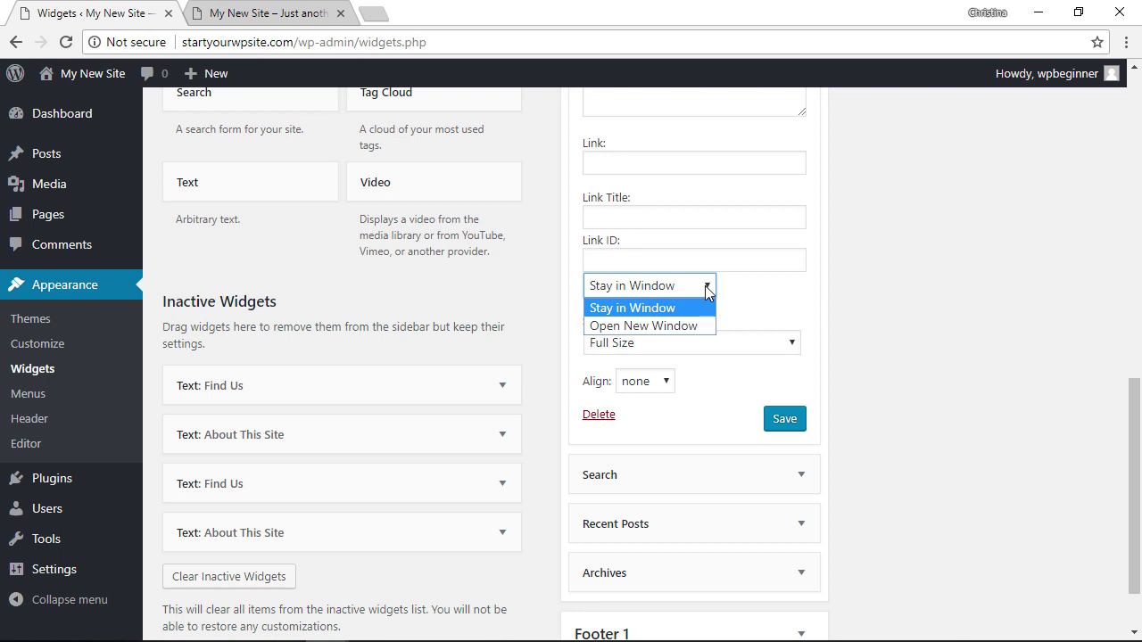
{"action": "left_click", "coordinate": [733, 225]}
{"action": "scroll", "coordinate": [798, 308], "scroll_direction": "down", "scroll_amount": 1}
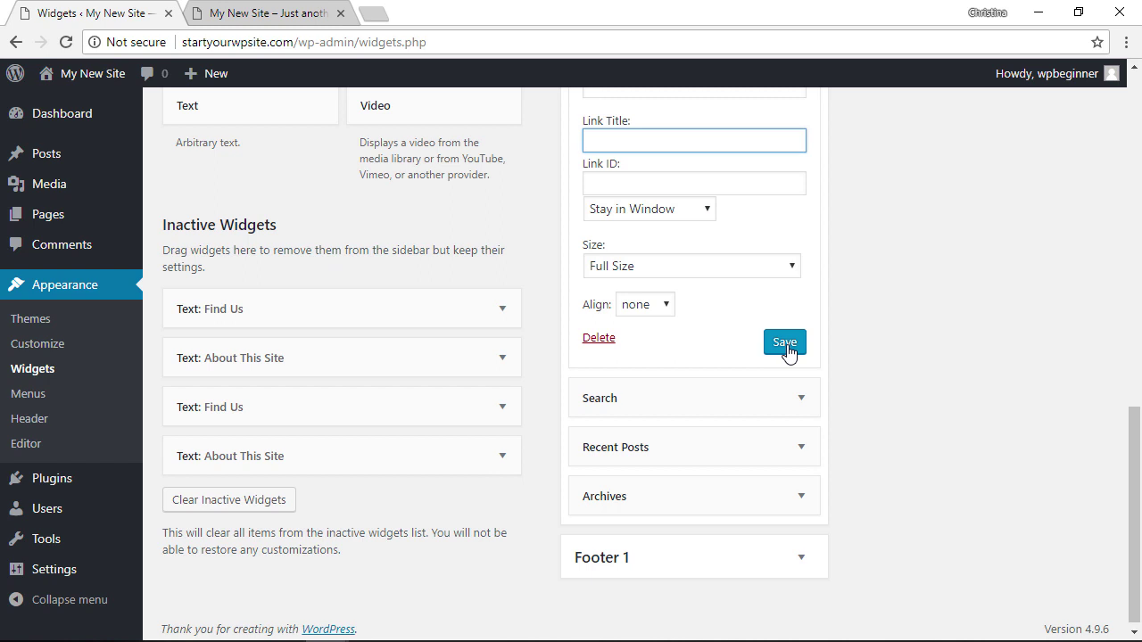
{"action": "left_click", "coordinate": [785, 344]}
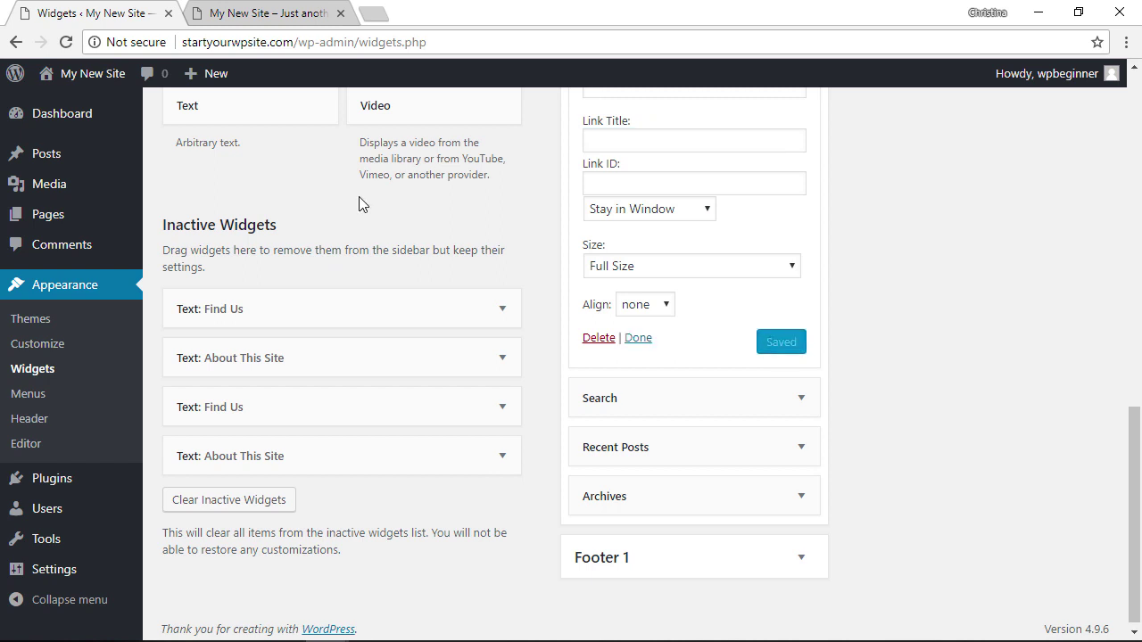
- Reload the live front page to see the ABOUT heading and unicorn image in the sidebar
{"action": "left_click", "coordinate": [237, 17]}
{"action": "left_click", "coordinate": [68, 41]}
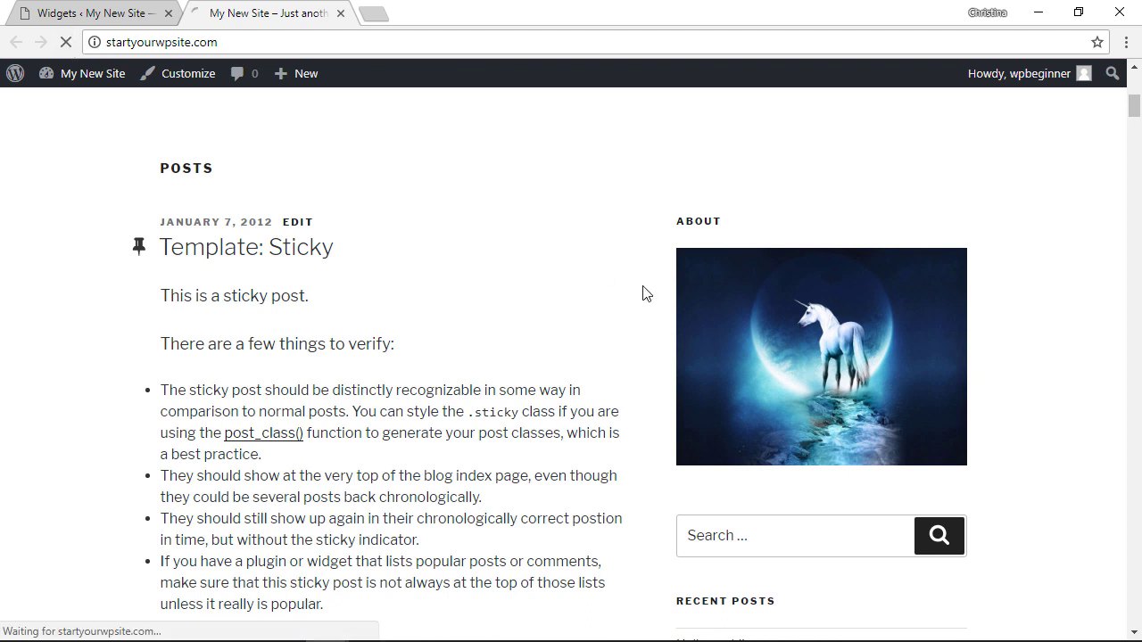